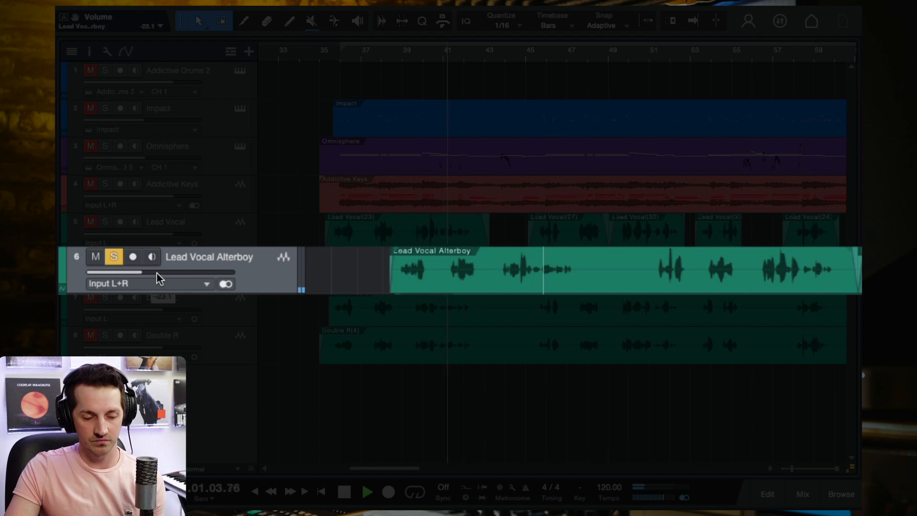
Step: Unsolo the Lead Vocal Alterboy track and lower its volume to about -22.4 dB while the full mix plays
{"action": "left_click", "coordinate": [114, 256]}
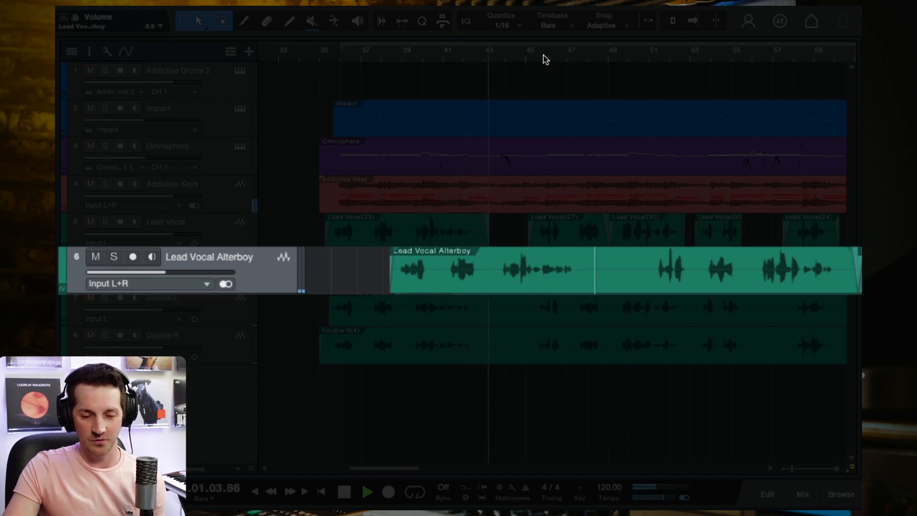
{"action": "key", "text": "f"}
{"action": "left_click_drag", "start_coordinate": [170, 267], "coordinate": [143, 281]}
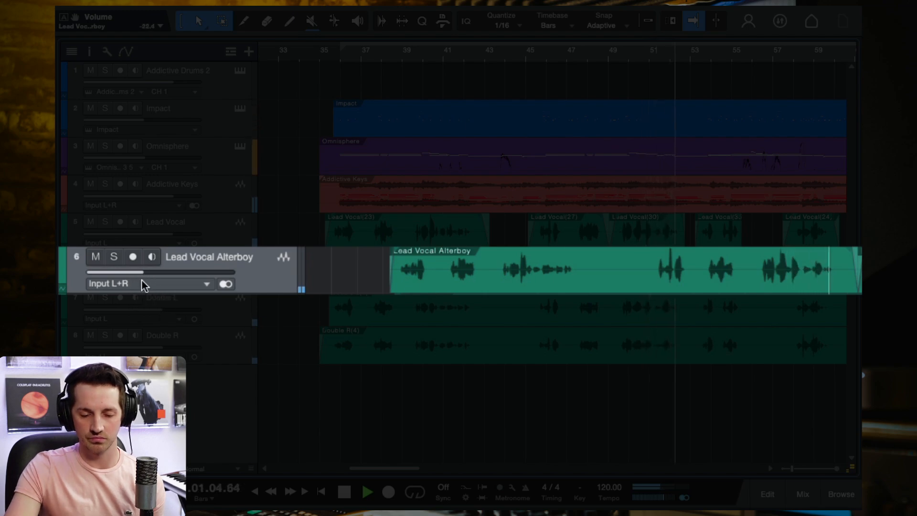
{"action": "key", "text": "space"}
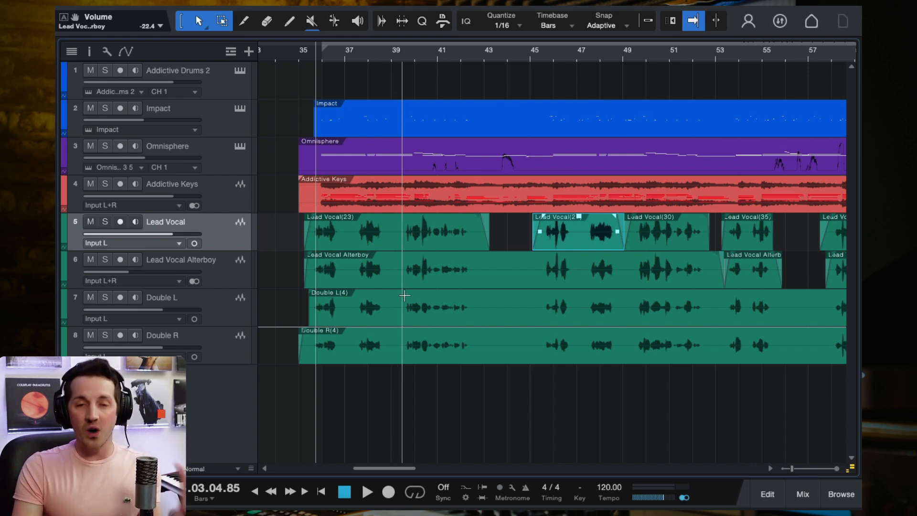
Step: Audition the Lead Vocal track on its own around bar 36 and release its solo
{"action": "scroll", "coordinate": [347, 259], "scroll_direction": "up", "scroll_amount": 10}
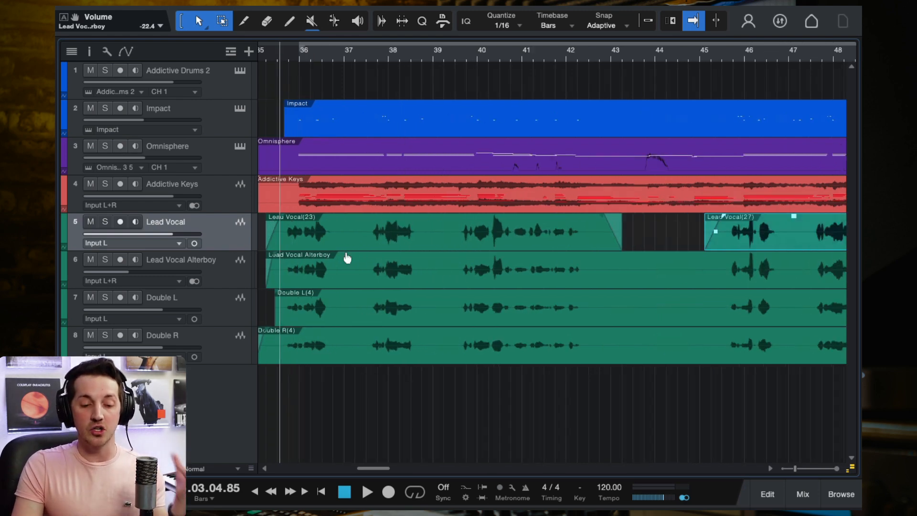
{"action": "scroll", "coordinate": [347, 258], "scroll_direction": "left", "scroll_amount": 4}
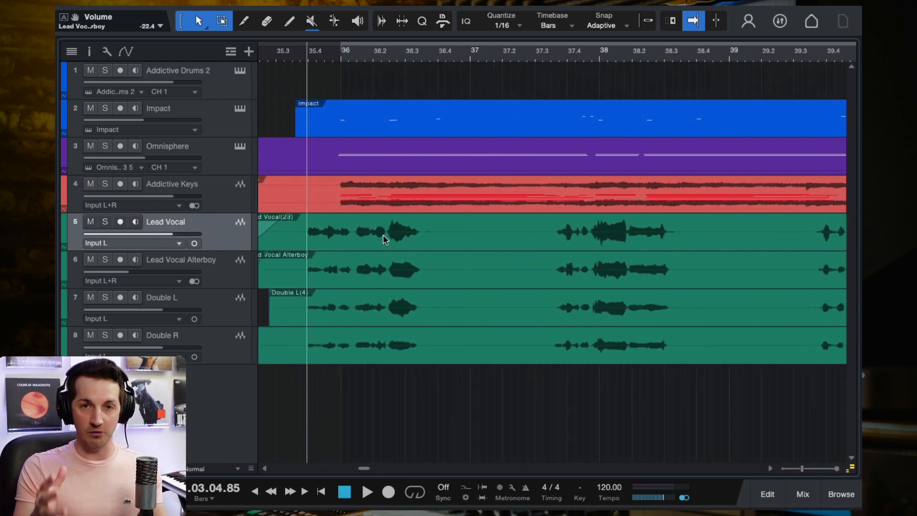
{"action": "key", "text": "s"}
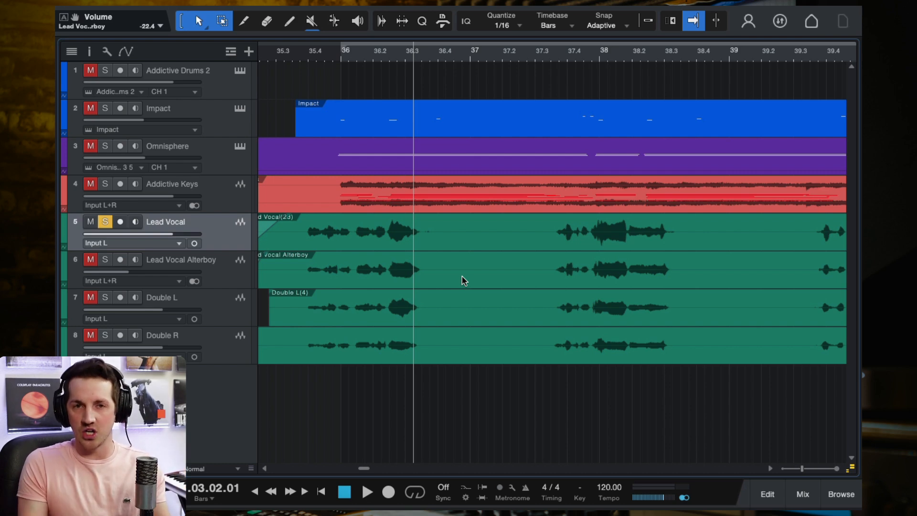
{"action": "scroll", "coordinate": [462, 281], "scroll_direction": "down", "scroll_amount": 3}
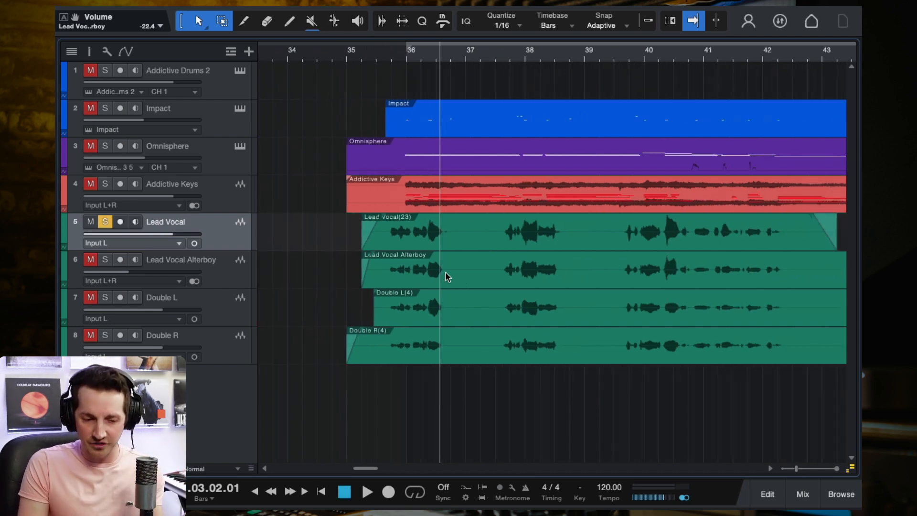
{"action": "left_click", "coordinate": [105, 221]}
Step: Solo the Lead Vocal Alterboy track and compare its waveform with the Lead Vocal around bar 36
{"action": "left_click", "coordinate": [222, 281]}
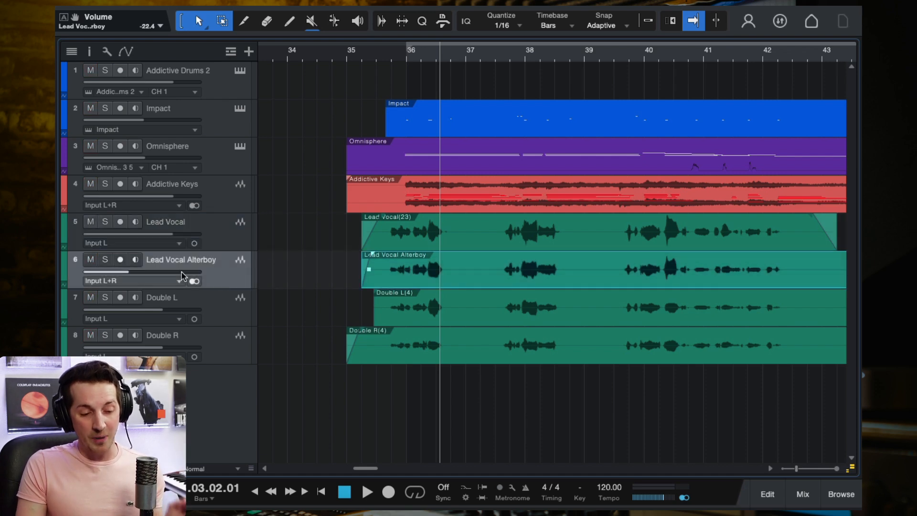
{"action": "left_click", "coordinate": [105, 260]}
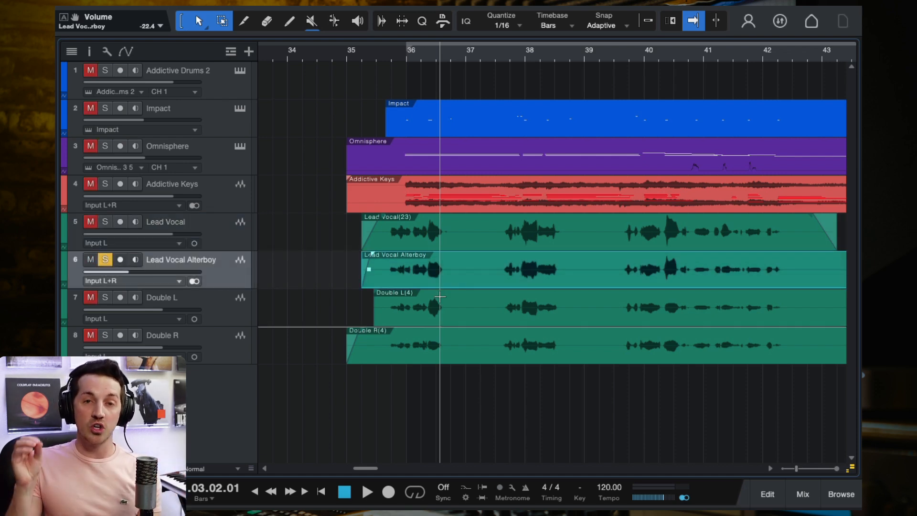
{"action": "scroll", "coordinate": [440, 297], "scroll_direction": "up", "scroll_amount": 8}
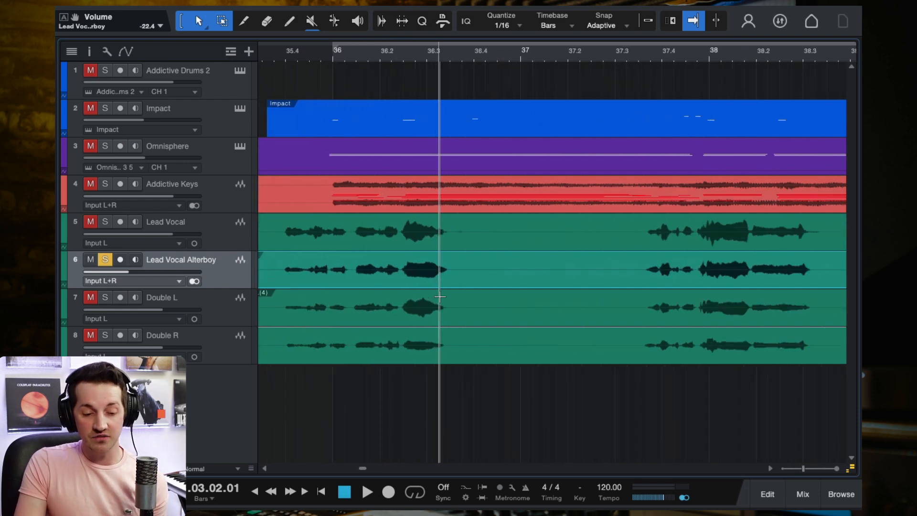
{"action": "scroll", "coordinate": [440, 296], "scroll_direction": "down", "scroll_amount": 2}
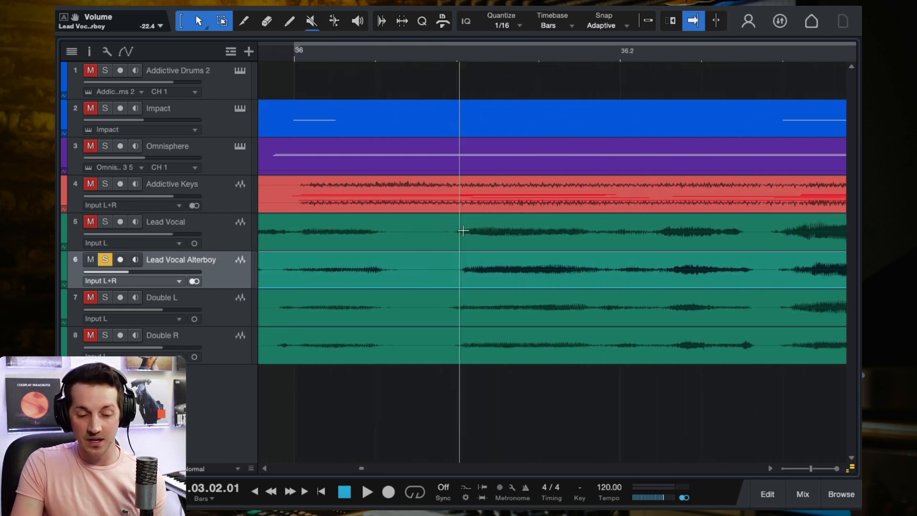
{"action": "left_click", "coordinate": [463, 234]}
{"action": "scroll", "coordinate": [462, 237], "scroll_direction": "up", "scroll_amount": 2}
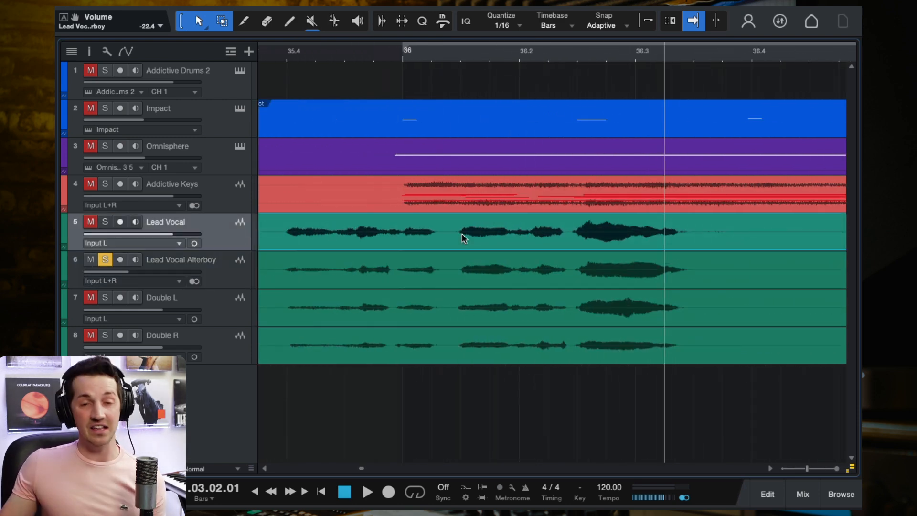
{"action": "scroll", "coordinate": [481, 275], "scroll_direction": "down", "scroll_amount": 2}
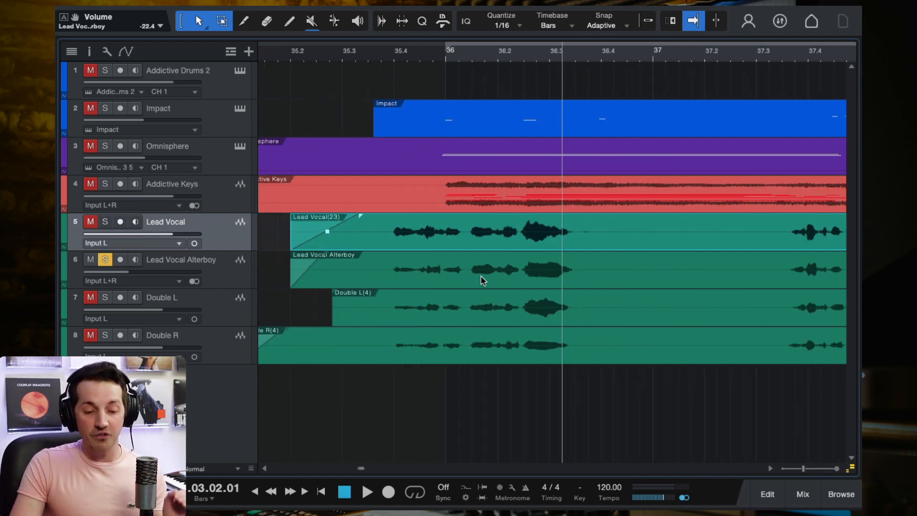
Step: Play the soloed Lead Vocal Alterboy from just before bar 36, raise its volume to -9.2 dB, and release its solo
{"action": "left_click", "coordinate": [220, 276]}
{"action": "key", "text": "Left"}
{"action": "key", "text": "Left"}
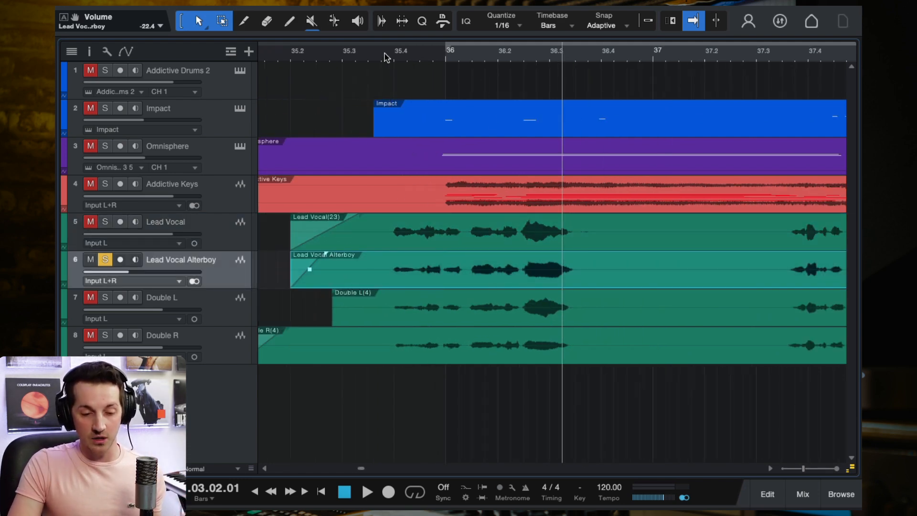
{"action": "key", "text": "F3"}
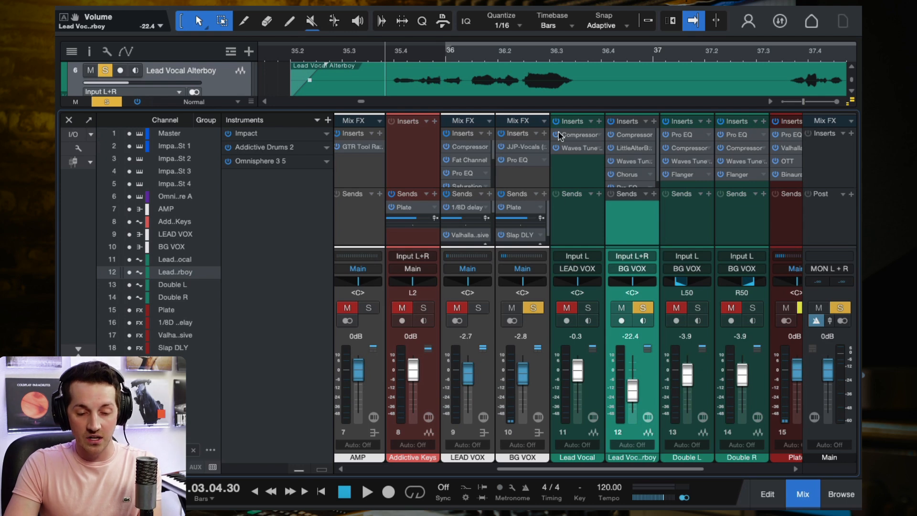
{"action": "left_click", "coordinate": [69, 120]}
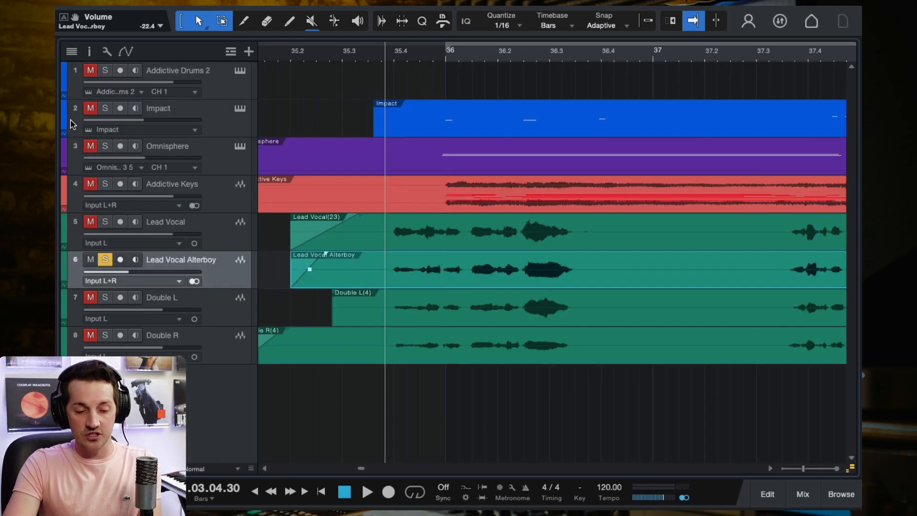
{"action": "key", "text": "space"}
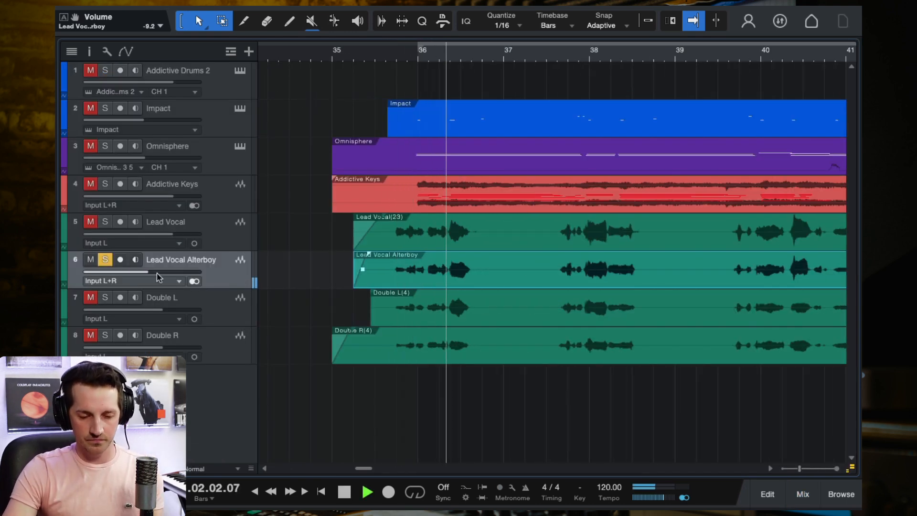
{"action": "key", "text": "space"}
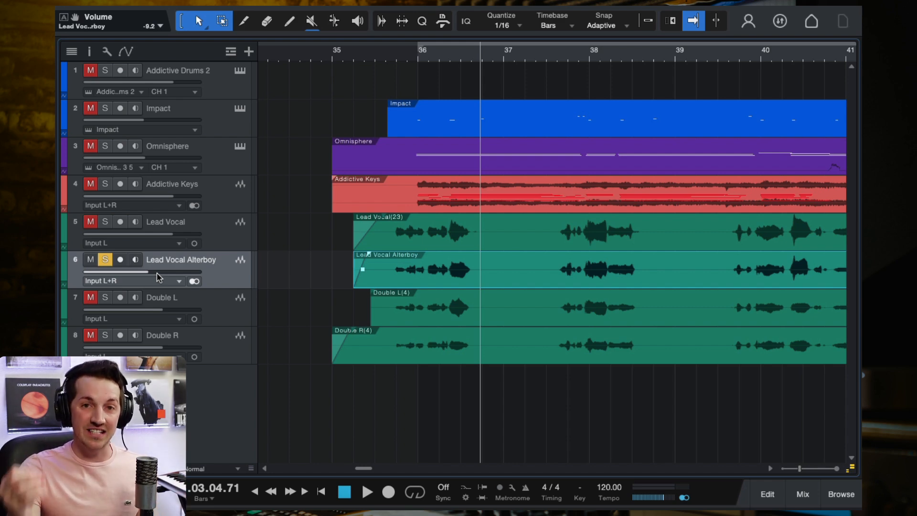
{"action": "left_click", "coordinate": [105, 259]}
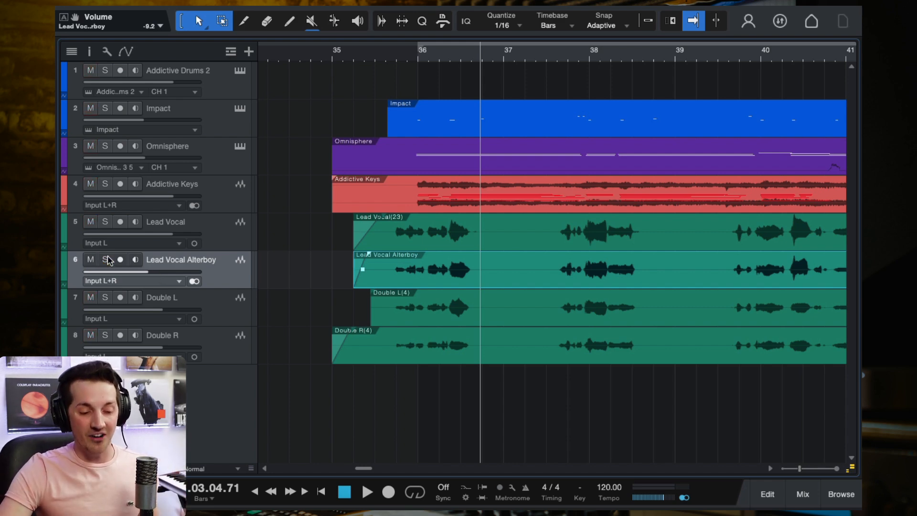
Step: Solo Lead Vocal Alterboy again and play its first phrase from just before bar 36 with the mixer shown
{"action": "left_click", "coordinate": [222, 248]}
{"action": "left_click", "coordinate": [234, 287]}
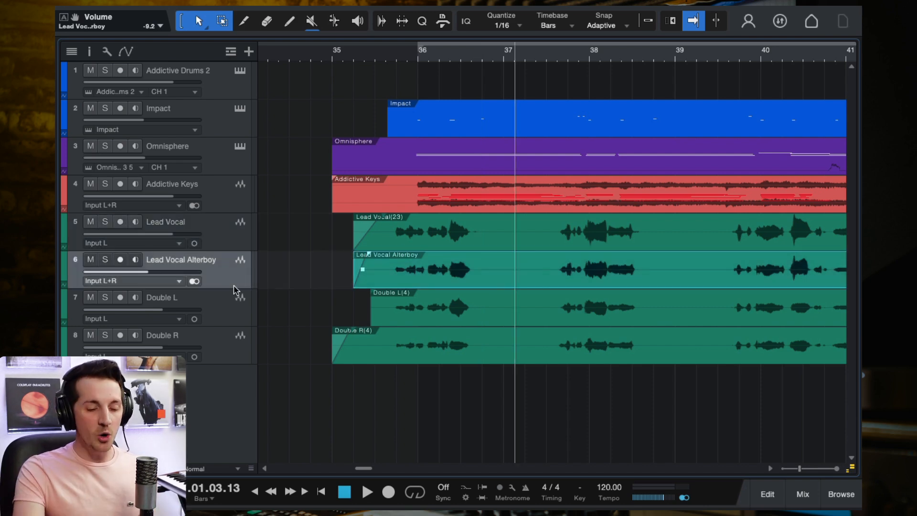
{"action": "left_click", "coordinate": [106, 259]}
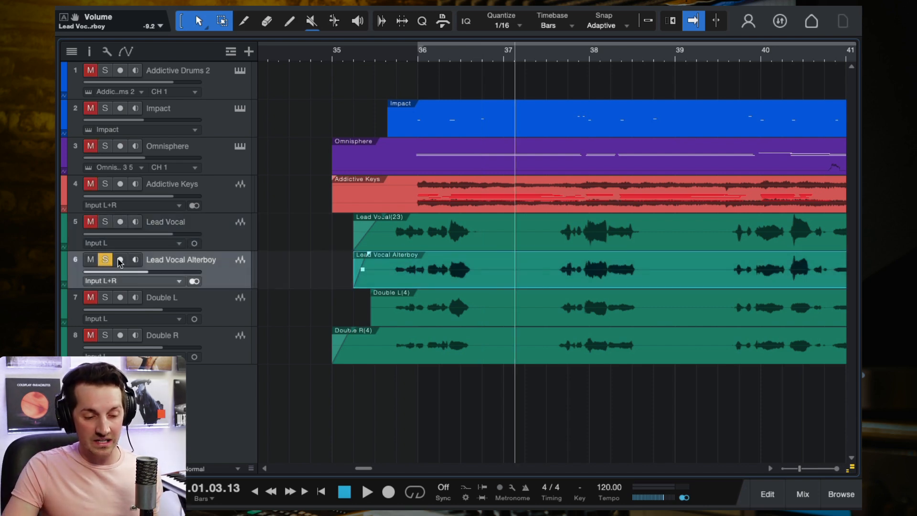
{"action": "left_click", "coordinate": [394, 58]}
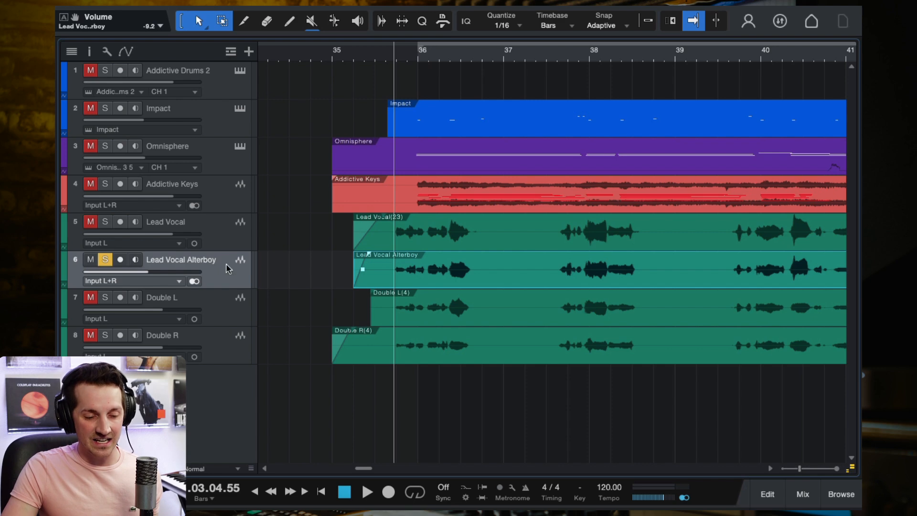
{"action": "key", "text": "F3"}
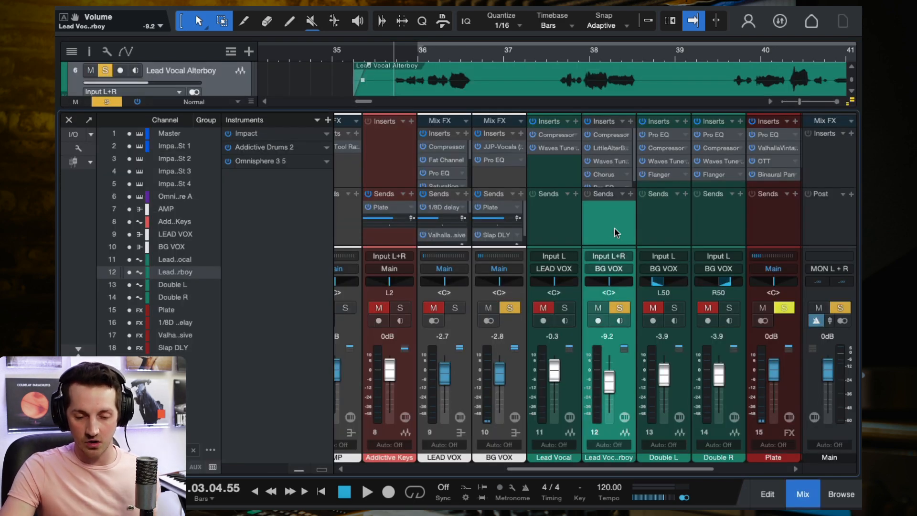
{"action": "key", "text": "space"}
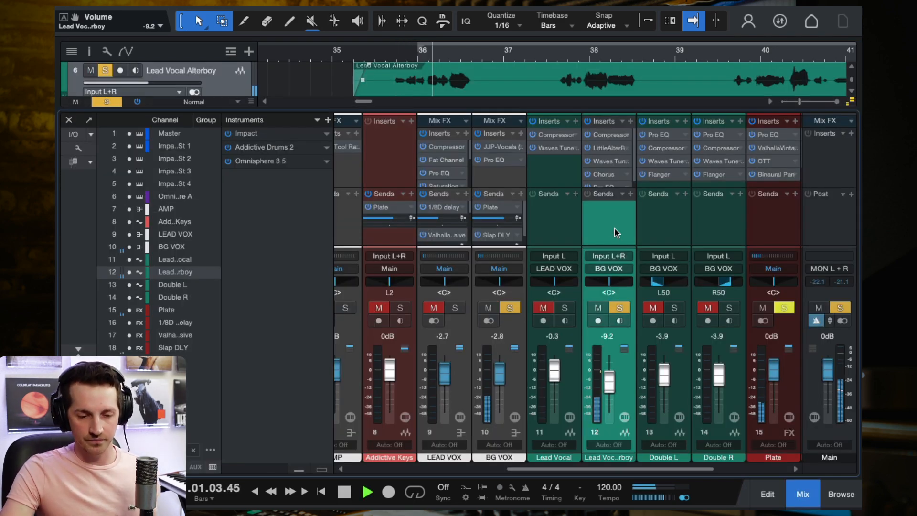
{"action": "key", "text": "space"}
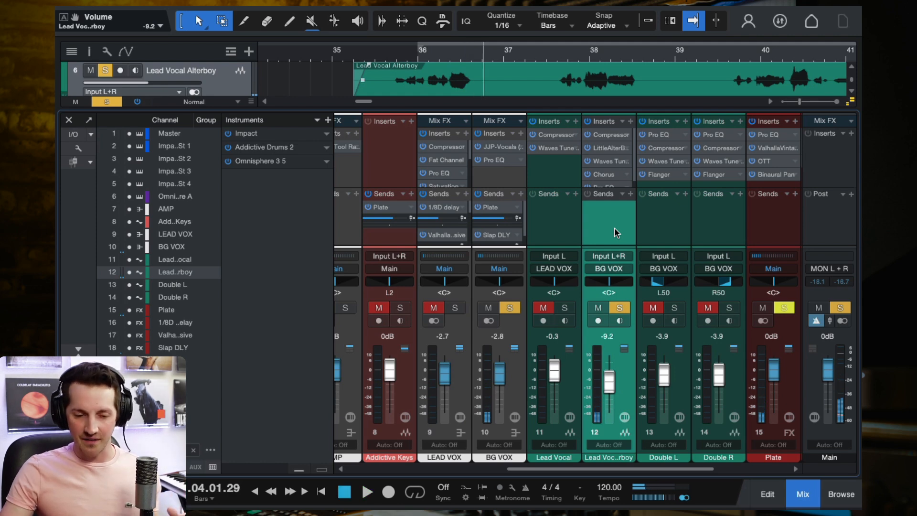
Step: Review the Chorus and Pro EQ insert settings on the Lead Vocal Alterboy channel
{"action": "left_click", "coordinate": [596, 178]}
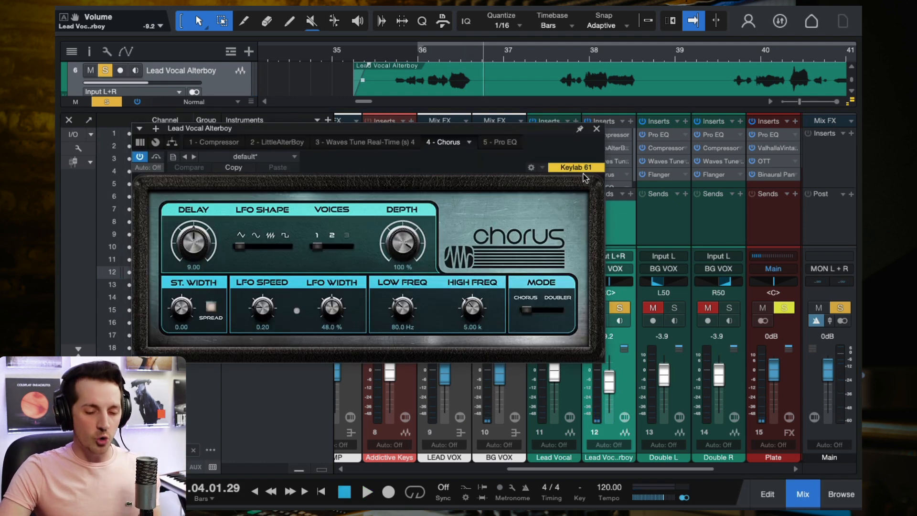
{"action": "left_click", "coordinate": [598, 130]}
{"action": "scroll", "coordinate": [627, 178], "scroll_direction": "down", "scroll_amount": 1}
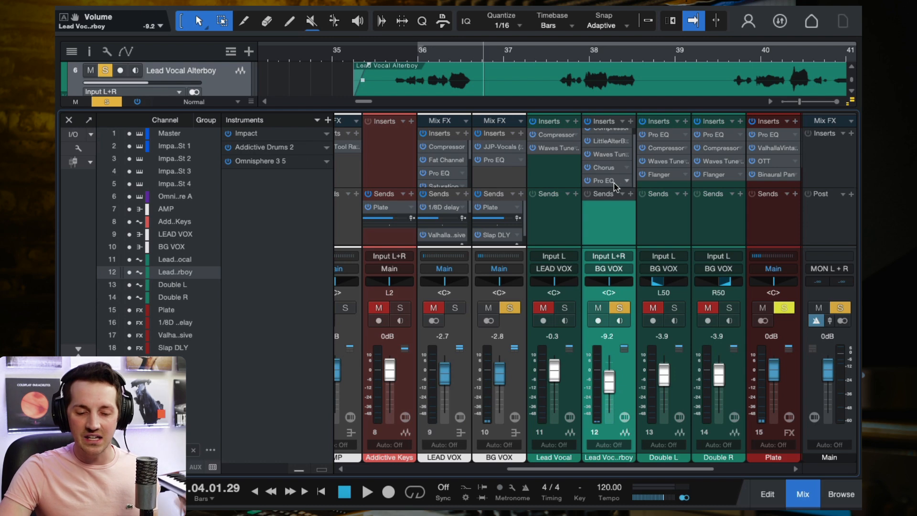
{"action": "left_click", "coordinate": [604, 180]}
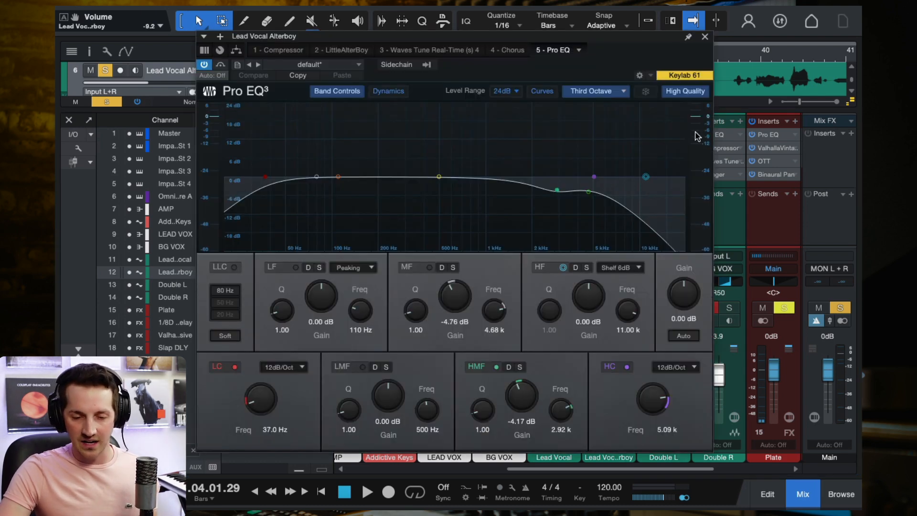
{"action": "left_click", "coordinate": [705, 34]}
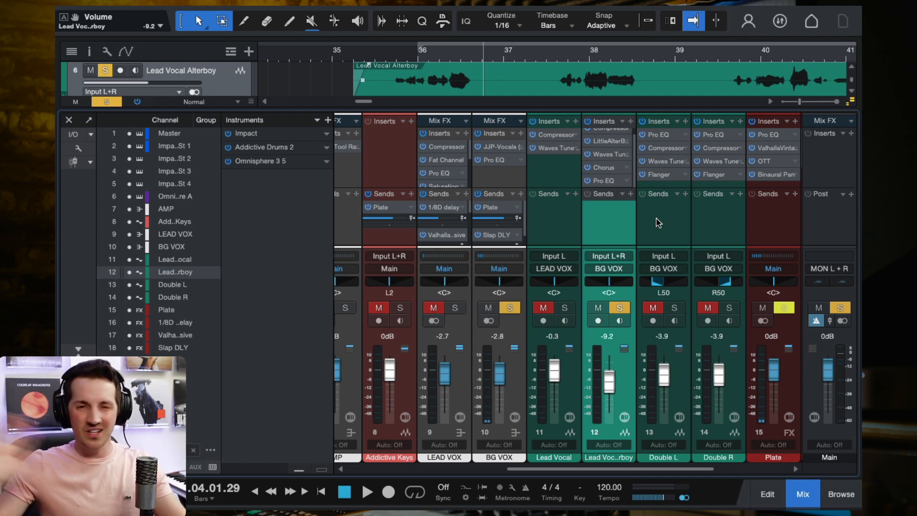
Step: Set the LittleAlterBoy formant on Lead Vocal Alterboy to -4.0 while auditioning the vocal from just before bar 36
{"action": "left_click", "coordinate": [609, 141]}
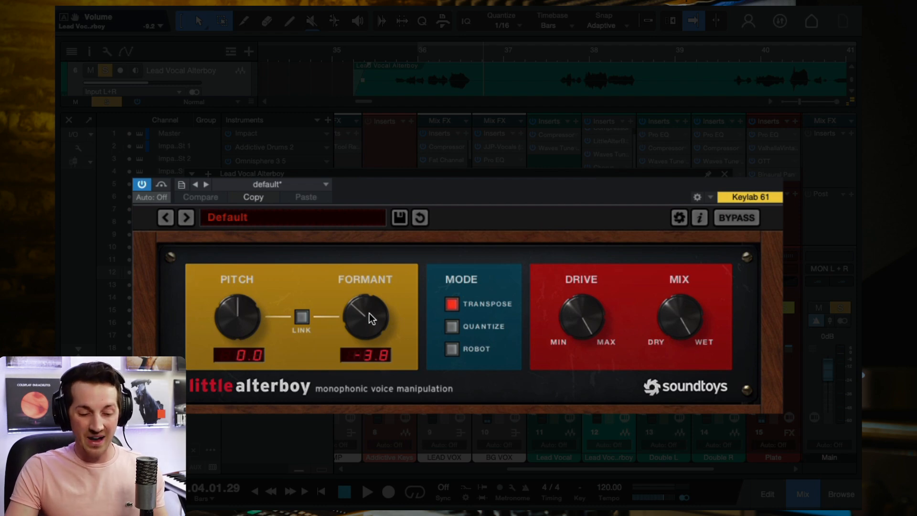
{"action": "left_click", "coordinate": [397, 50]}
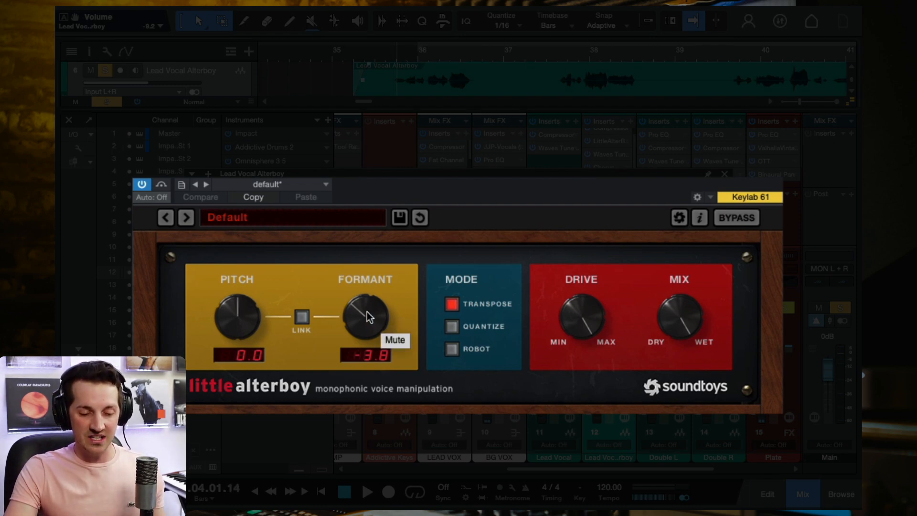
{"action": "mouse_move", "coordinate": [367, 312]}
{"action": "left_mouse_down"}
{"action": "mouse_move", "coordinate": [366, 282]}
{"action": "mouse_move", "coordinate": [369, 397]}
{"action": "mouse_move", "coordinate": [363, 194]}
{"action": "mouse_move", "coordinate": [411, 428]}
{"action": "mouse_move", "coordinate": [411, 406]}
{"action": "mouse_move", "coordinate": [383, 394]}
{"action": "mouse_move", "coordinate": [368, 370]}
{"action": "mouse_move", "coordinate": [360, 323]}
{"action": "left_mouse_up"}
{"action": "key", "text": "space"}
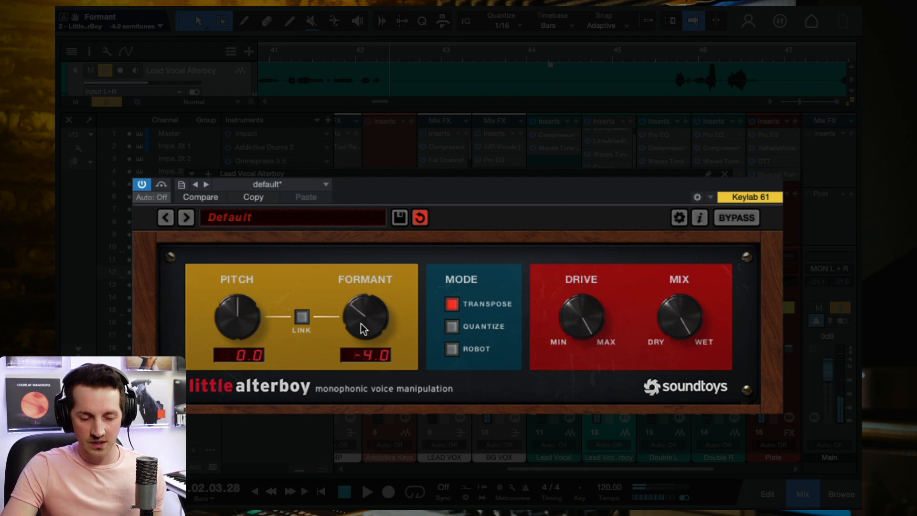
{"action": "key", "text": "space"}
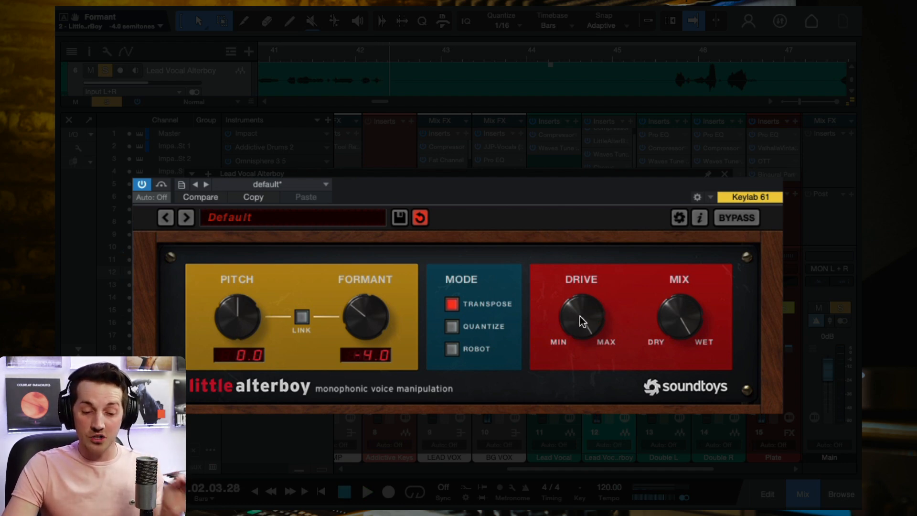
Step: Audition different LittleAlterBoy Drive amounts while playing the vocal from around bar 61, ending at maximum
{"action": "scroll", "coordinate": [634, 68], "scroll_direction": "down", "scroll_amount": 5}
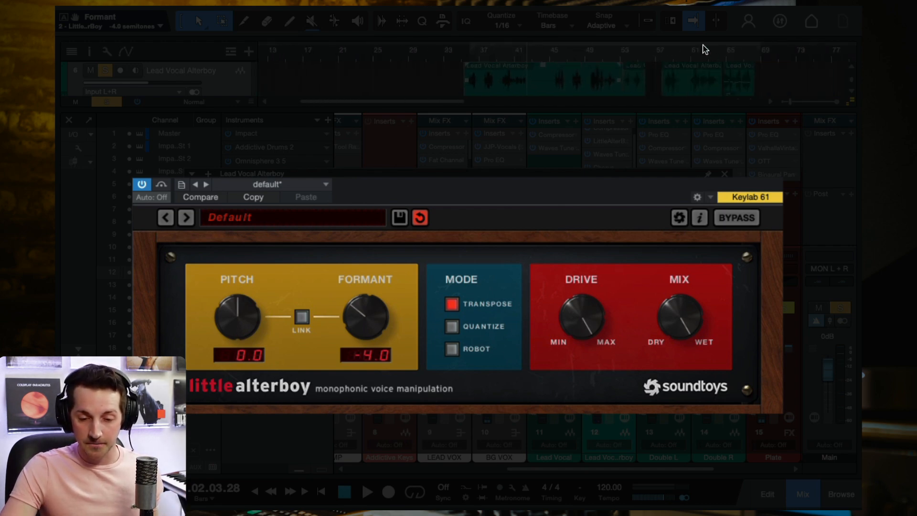
{"action": "key", "text": "space"}
{"action": "left_click_drag", "start_coordinate": [589, 307], "coordinate": [551, 139]}
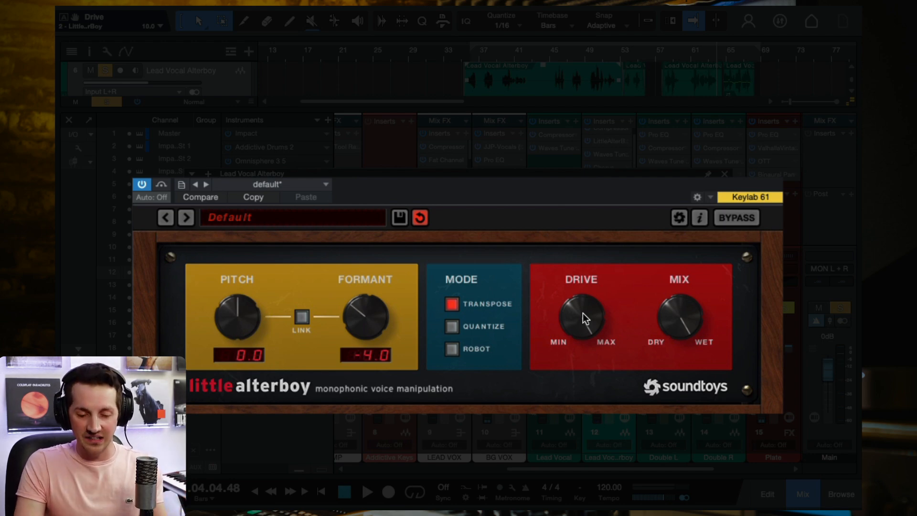
Step: Play the driven Lead Vocal Alterboy briefly with LittleAlterBoy closed, then unsolo the track and hide the mixer
{"action": "key", "text": "space"}
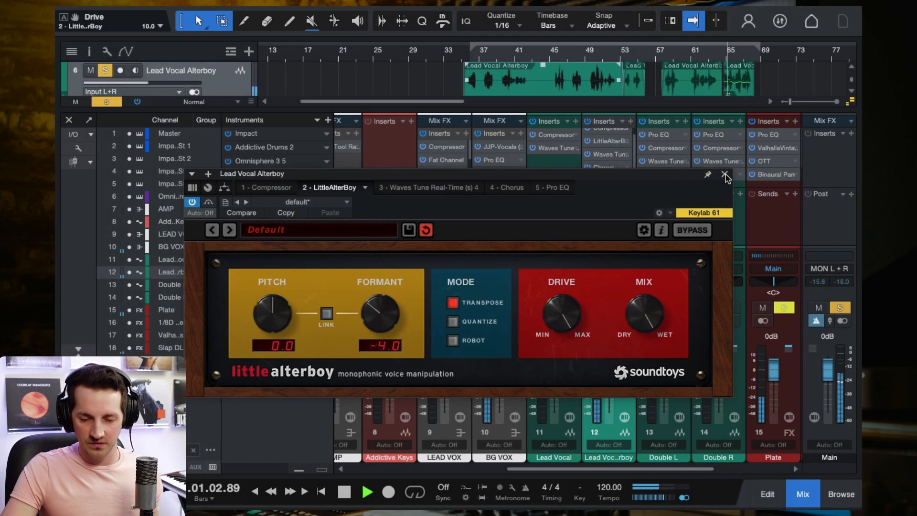
{"action": "left_click", "coordinate": [724, 175]}
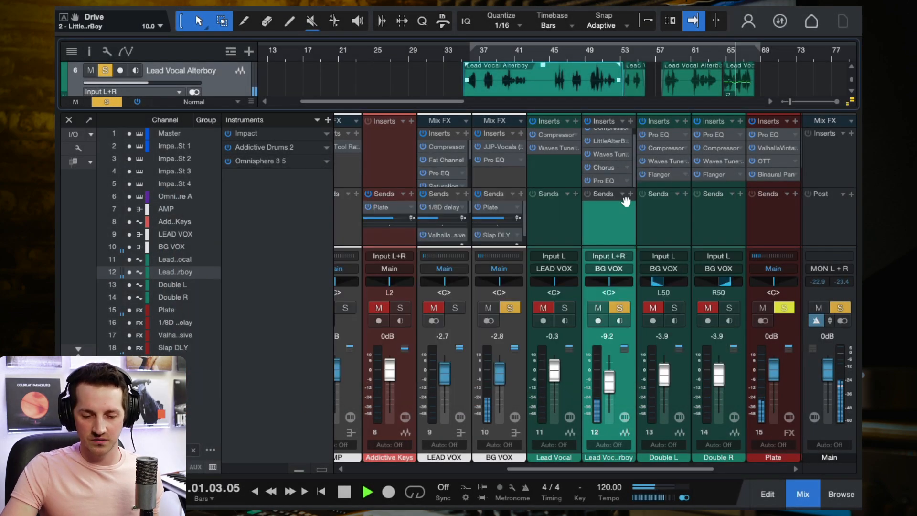
{"action": "key", "text": "space"}
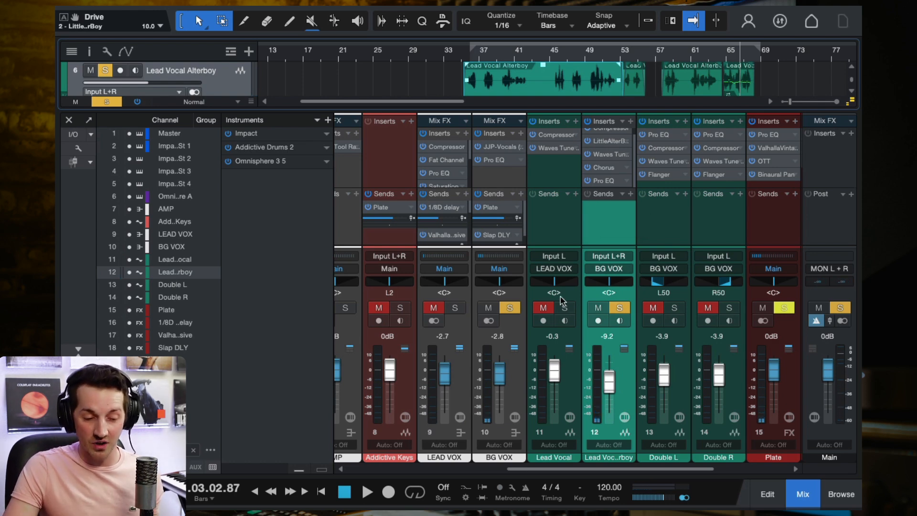
{"action": "left_click", "coordinate": [106, 102]}
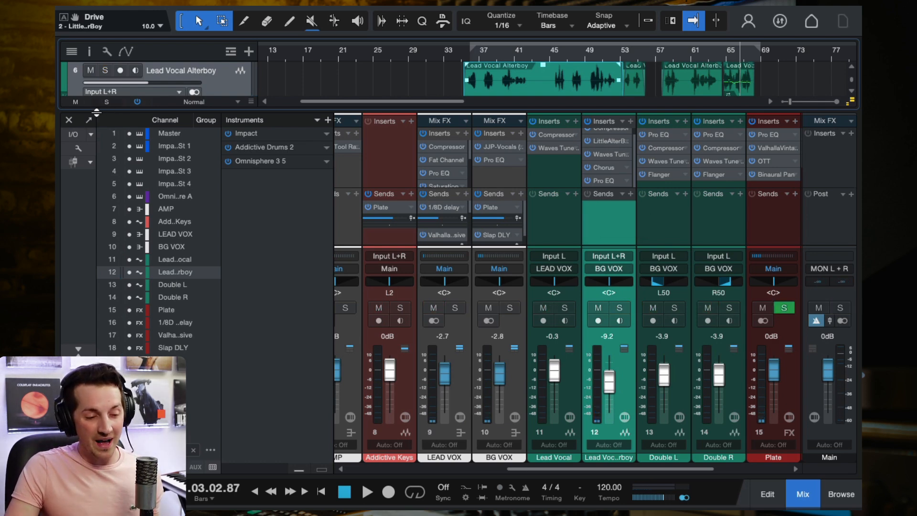
{"action": "left_click", "coordinate": [68, 120]}
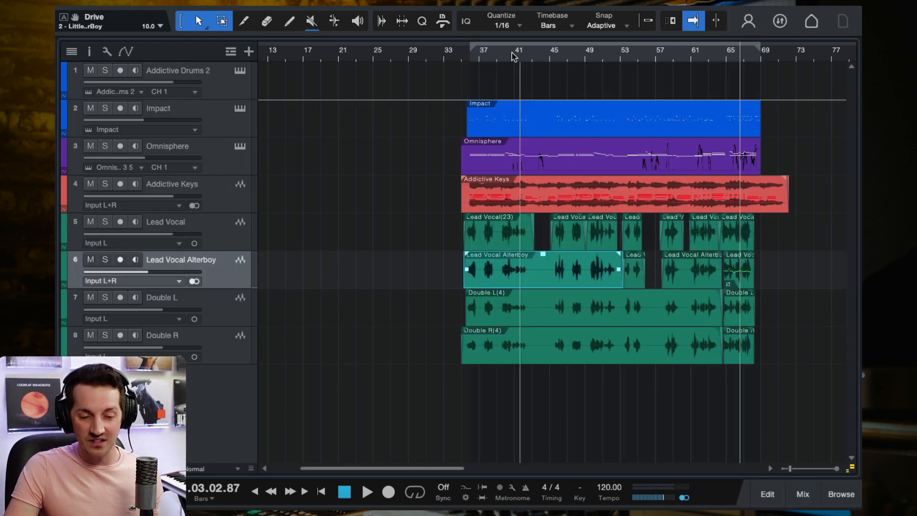
Step: Lower the Lead Vocal Alterboy track volume to -20.2 and play the full mix from about bar 64
{"action": "left_click", "coordinate": [720, 55]}
{"action": "left_click_drag", "start_coordinate": [152, 272], "coordinate": [134, 274]}
{"action": "key", "text": "space"}
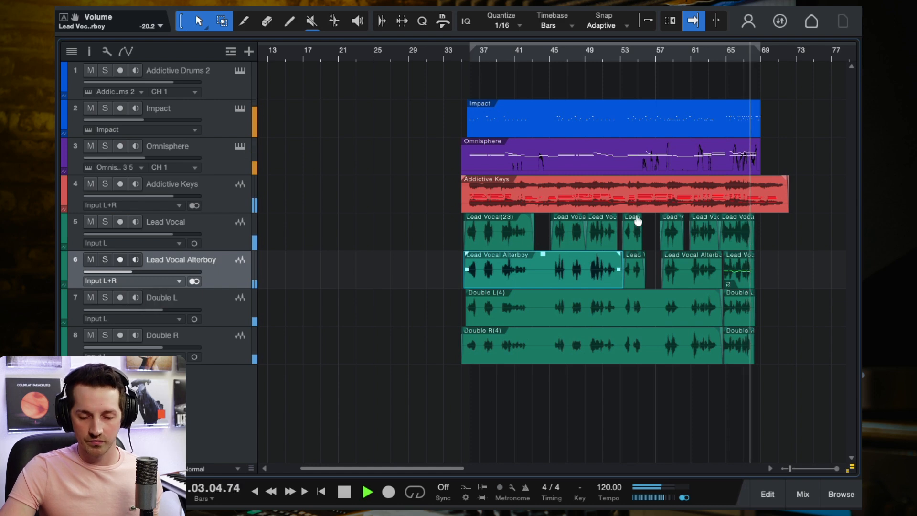
{"action": "key", "text": "e"}
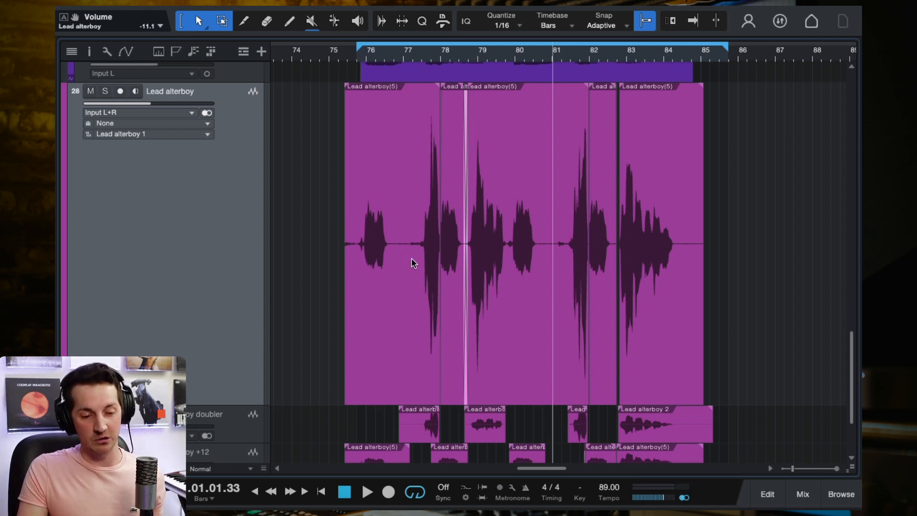
Step: Return playback to the loop start before bar 76 and examine the Lead alterboy clips and neighbouring vocal tracks
{"action": "key", "text": "KP_1"}
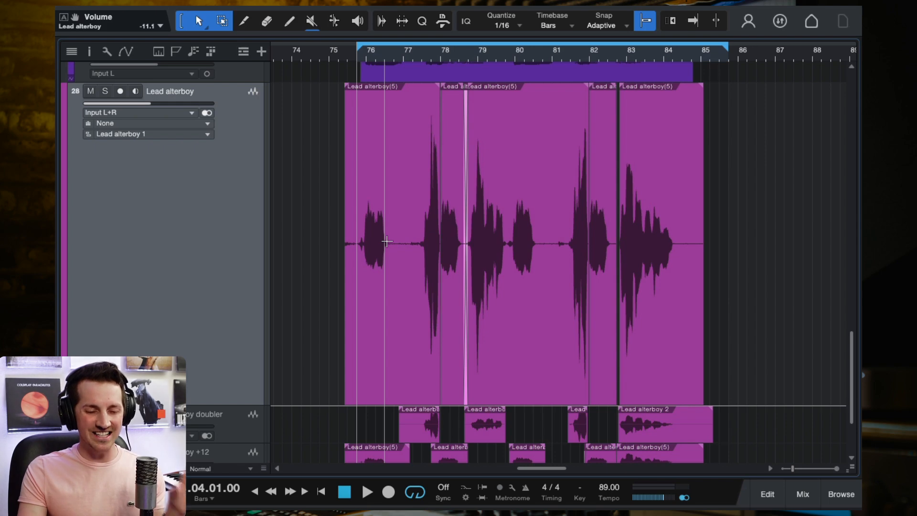
{"action": "scroll", "coordinate": [387, 241], "scroll_direction": "up", "scroll_amount": 5}
{"action": "scroll", "coordinate": [387, 241], "scroll_direction": "down", "scroll_amount": 6}
{"action": "scroll", "coordinate": [387, 241], "scroll_direction": "up", "scroll_amount": 3}
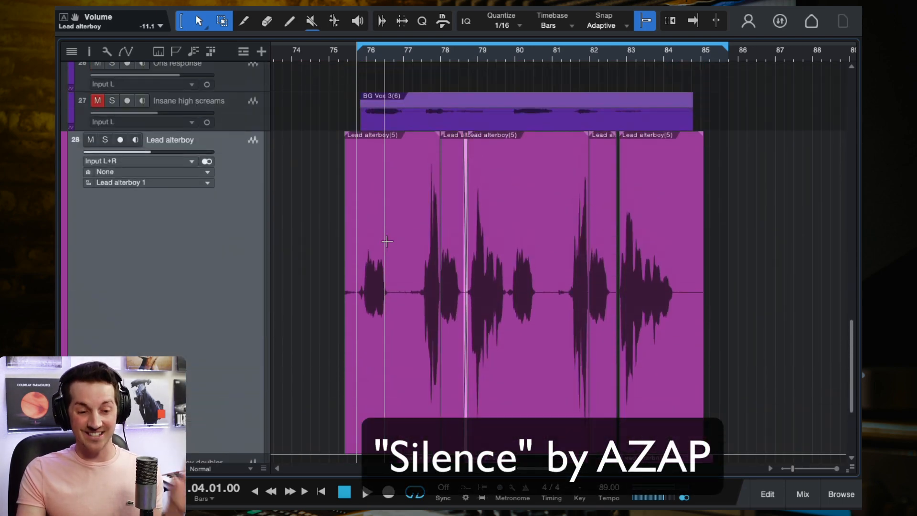
{"action": "scroll", "coordinate": [387, 241], "scroll_direction": "down", "scroll_amount": 1}
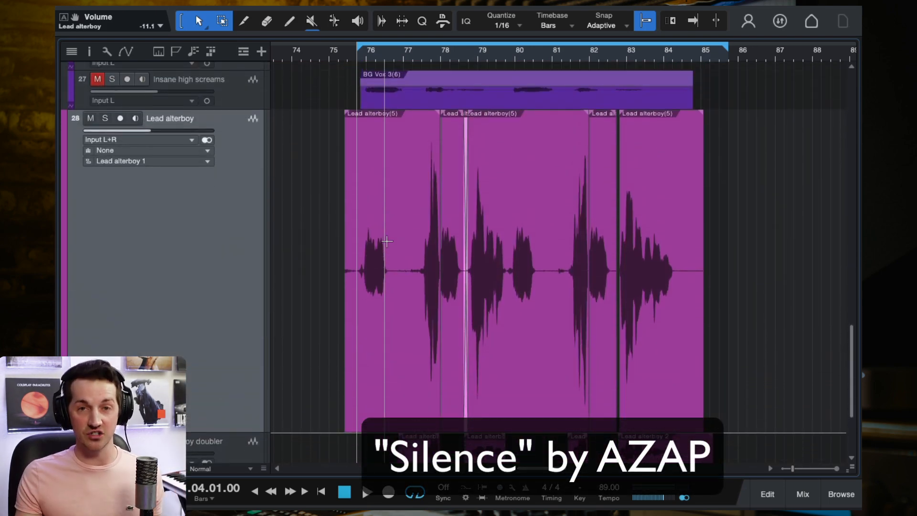
{"action": "scroll", "coordinate": [387, 241], "scroll_direction": "down", "scroll_amount": 2}
{"action": "scroll", "coordinate": [387, 242], "scroll_direction": "up", "scroll_amount": 10}
{"action": "scroll", "coordinate": [387, 241], "scroll_direction": "down", "scroll_amount": 11}
{"action": "scroll", "coordinate": [387, 241], "scroll_direction": "up", "scroll_amount": 2}
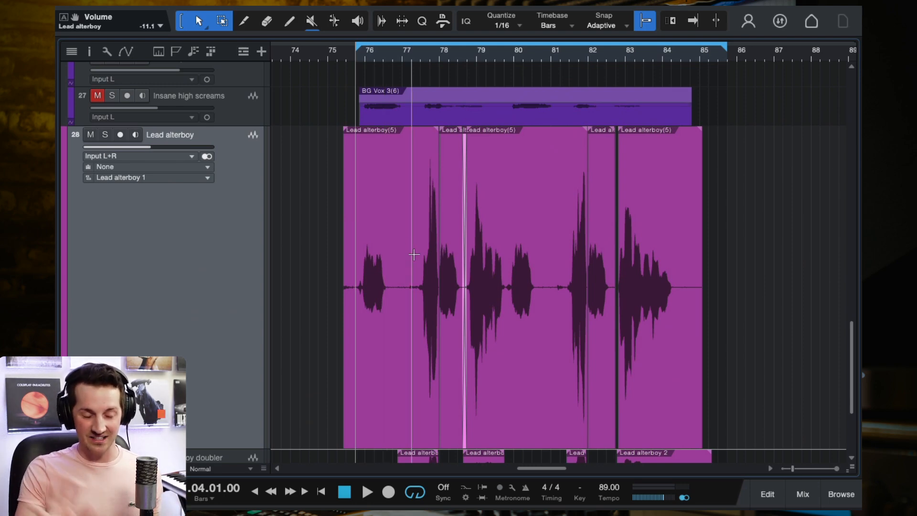
{"action": "scroll", "coordinate": [414, 255], "scroll_direction": "up", "scroll_amount": 3}
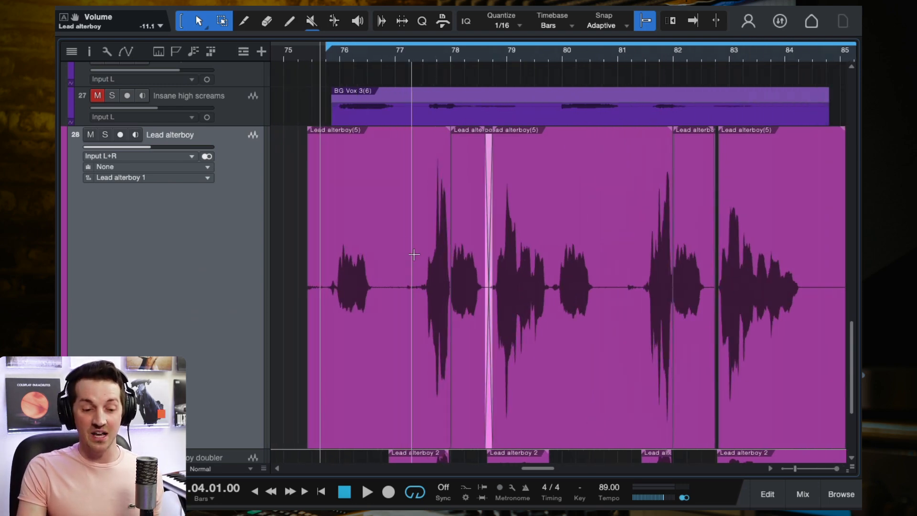
{"action": "scroll", "coordinate": [414, 254], "scroll_direction": "down", "scroll_amount": 5}
{"action": "scroll", "coordinate": [413, 254], "scroll_direction": "up", "scroll_amount": 4}
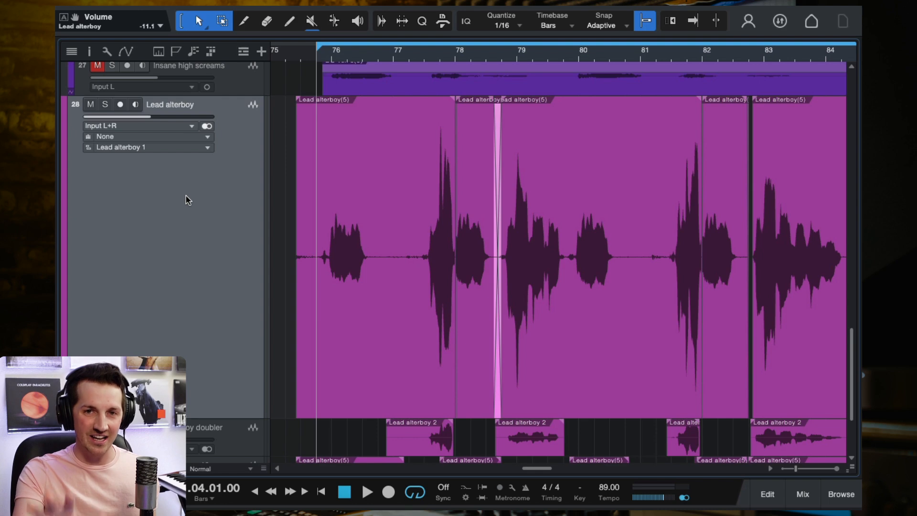
Step: Play the loop from just before bar 76 and raise the Lead alterboy track volume to -8.9
{"action": "key", "text": "space"}
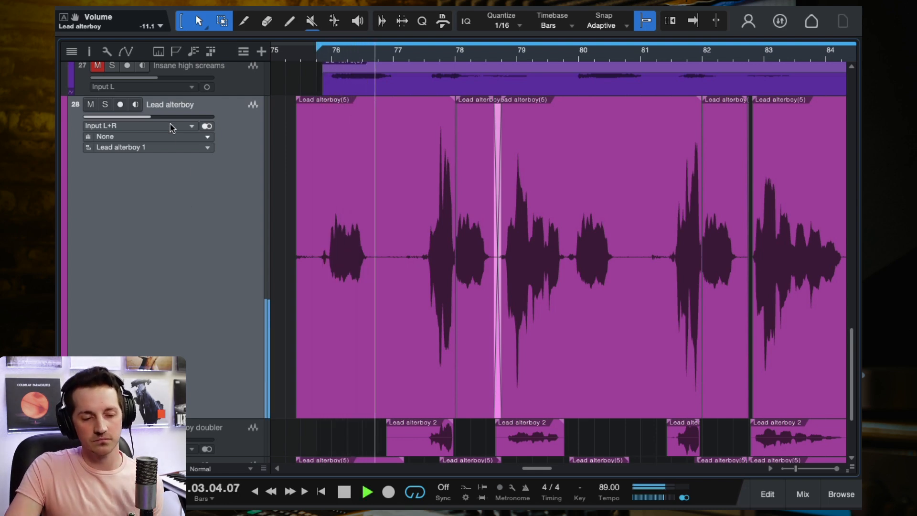
{"action": "left_click_drag", "start_coordinate": [164, 120], "coordinate": [172, 123]}
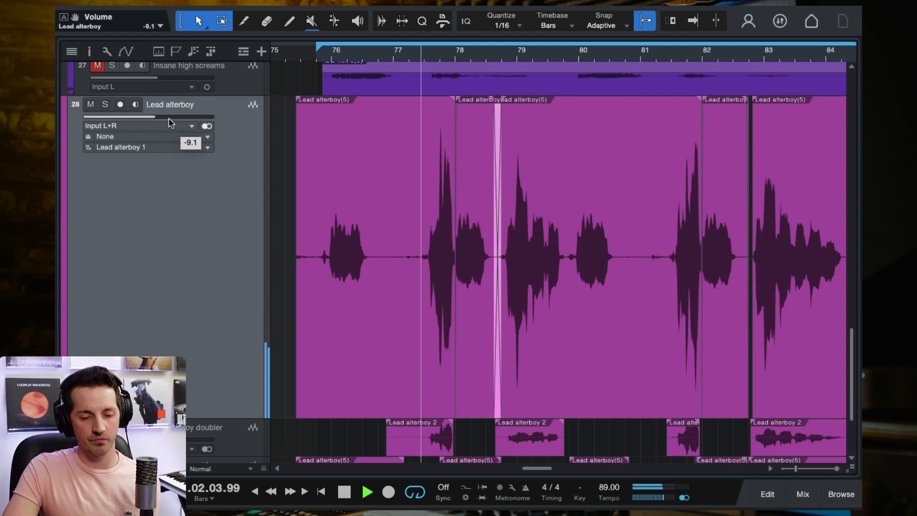
{"action": "mouse_move", "coordinate": [168, 118]}
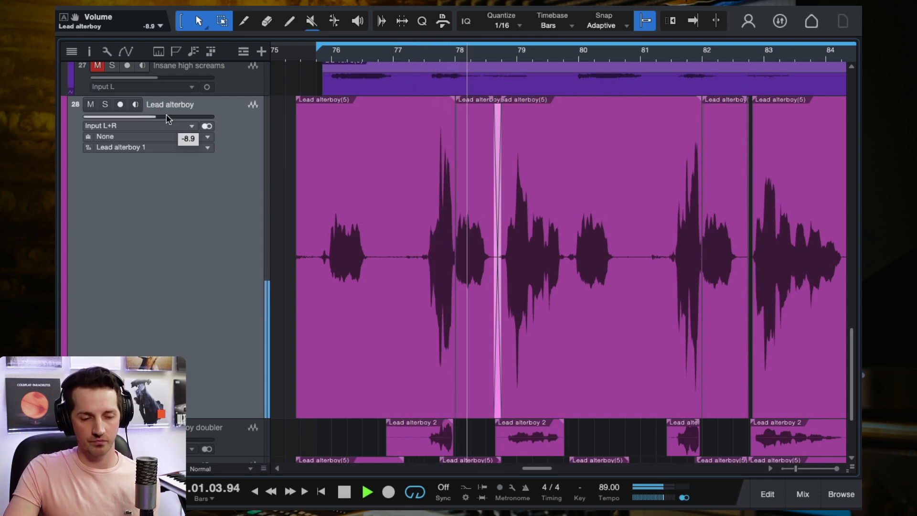
{"action": "left_click_drag", "start_coordinate": [167, 117], "coordinate": [168, 122]}
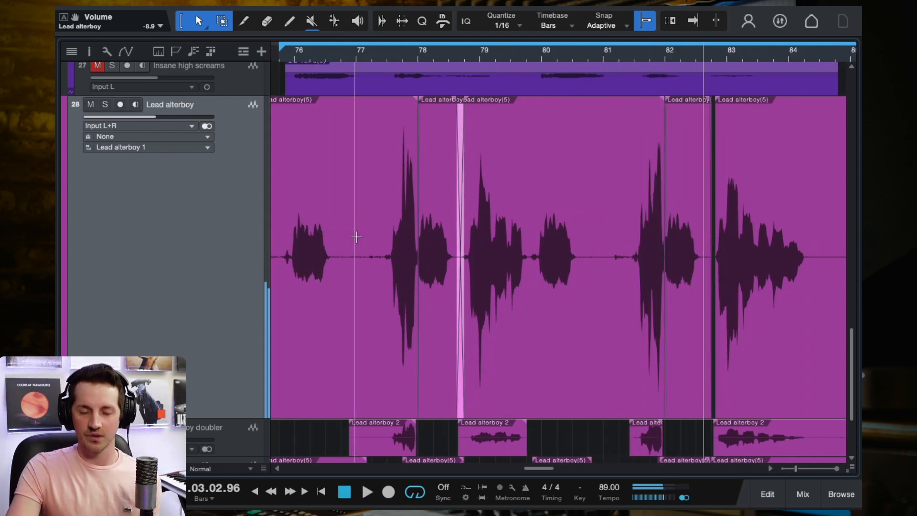
{"action": "key", "text": "space"}
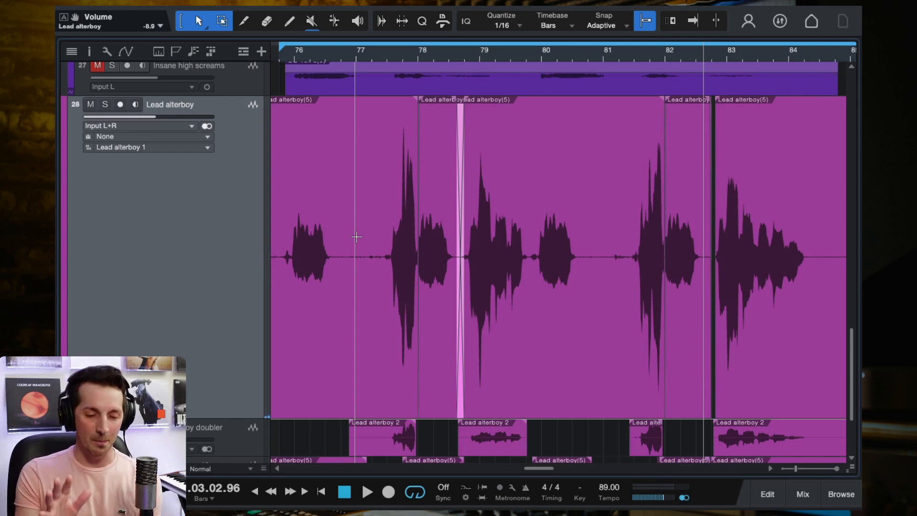
Step: Show the mixer and bypass all inserts and sends on the Lead alterboy channel
{"action": "scroll", "coordinate": [345, 246], "scroll_direction": "down", "scroll_amount": 3}
{"action": "scroll", "coordinate": [345, 247], "scroll_direction": "up", "scroll_amount": 1}
{"action": "scroll", "coordinate": [345, 246], "scroll_direction": "left", "scroll_amount": 2}
{"action": "key", "text": "F3"}
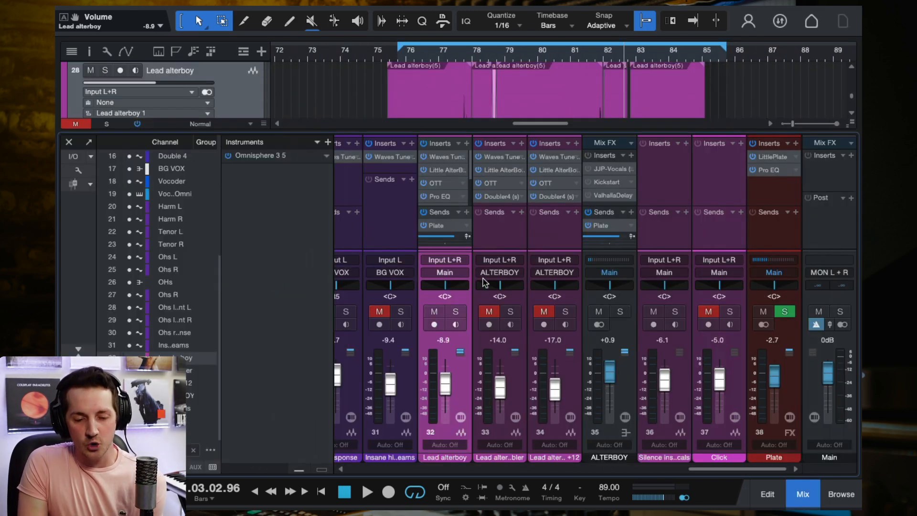
{"action": "left_click", "coordinate": [423, 143]}
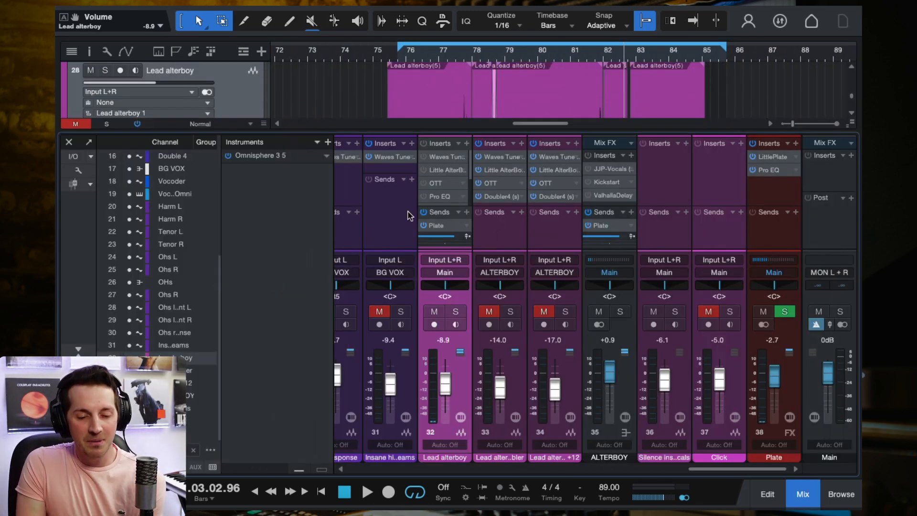
Step: Audition the unprocessed Lead alterboy from the loop start, first within the mix and then soloed
{"action": "left_click", "coordinate": [399, 53]}
{"action": "key", "text": "space"}
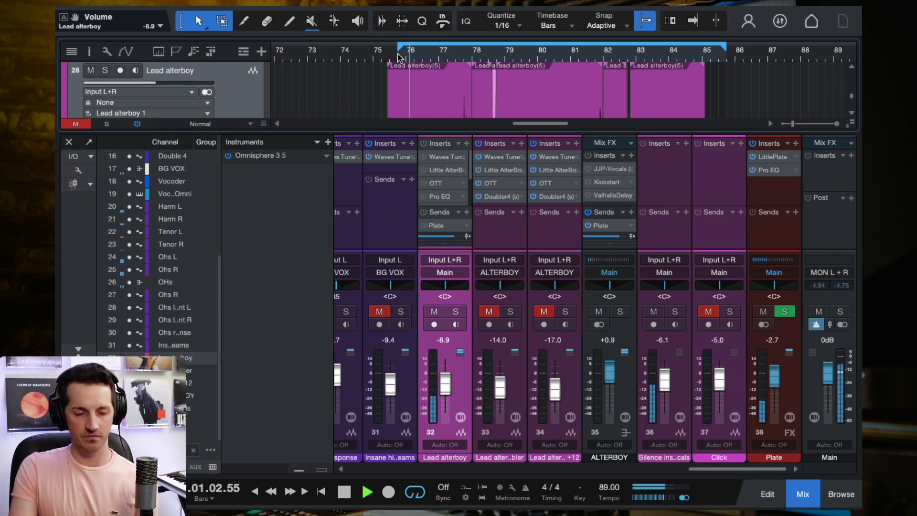
{"action": "left_click", "coordinate": [455, 312]}
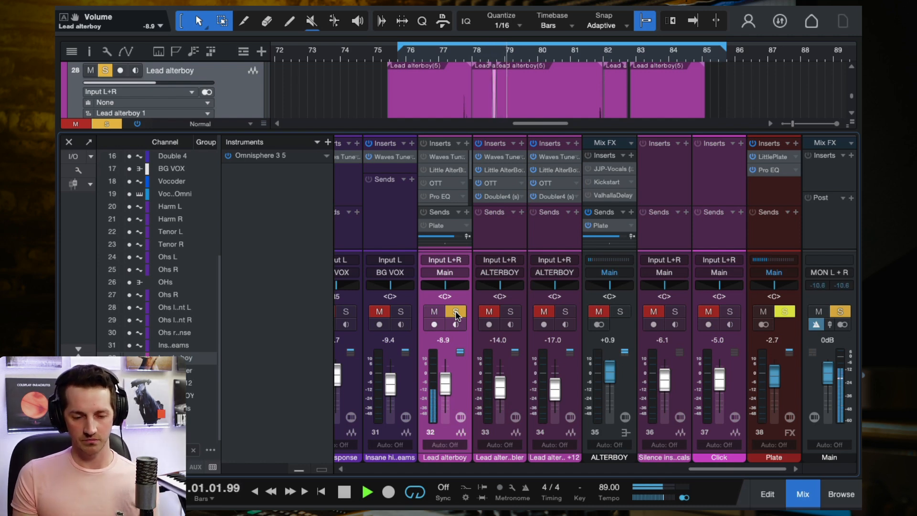
{"action": "key", "text": "space"}
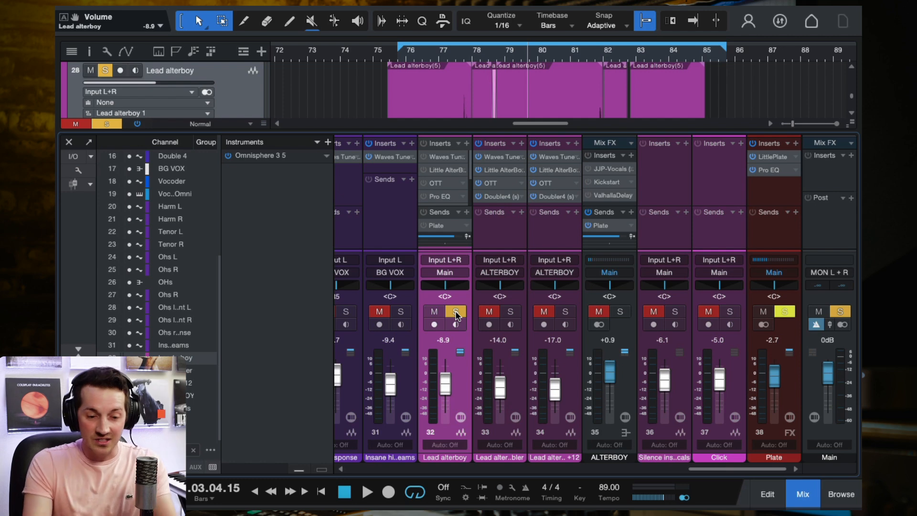
{"action": "key", "text": "space"}
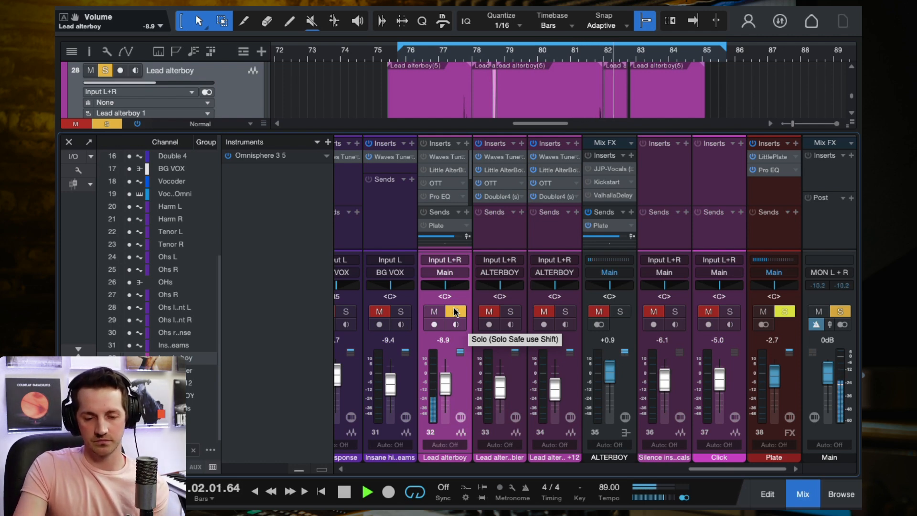
{"action": "key", "text": "space"}
Step: Re-enable Lead alterboy's inserts and sends, and compare the processed vocal soloed and unsoloed in the mix
{"action": "left_click", "coordinate": [423, 144]}
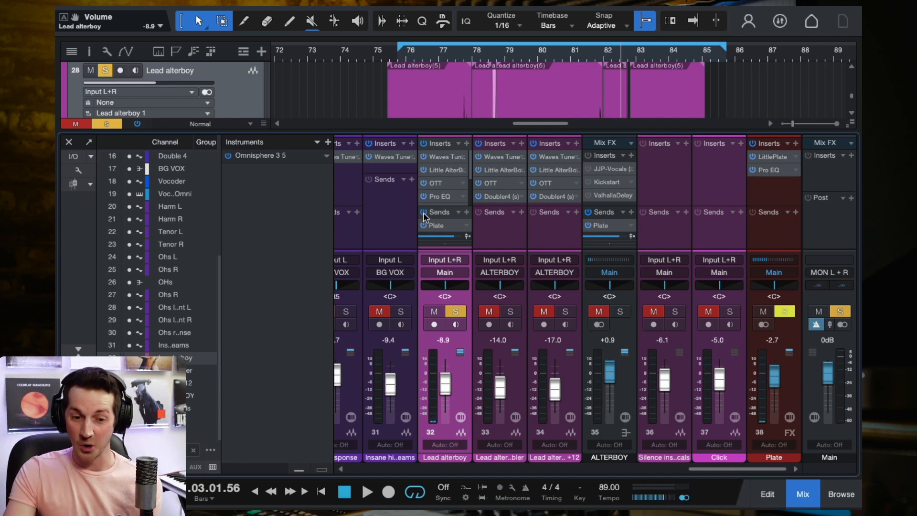
{"action": "left_click", "coordinate": [423, 212]}
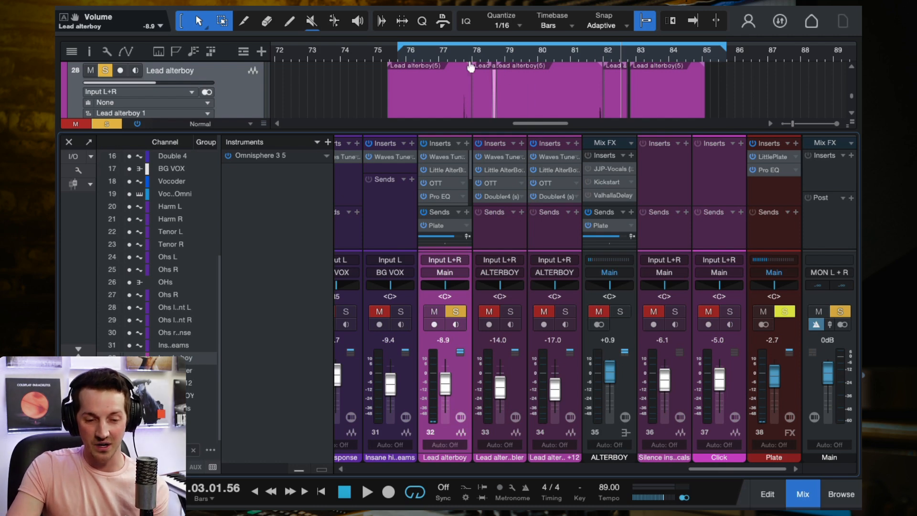
{"action": "key", "text": "space"}
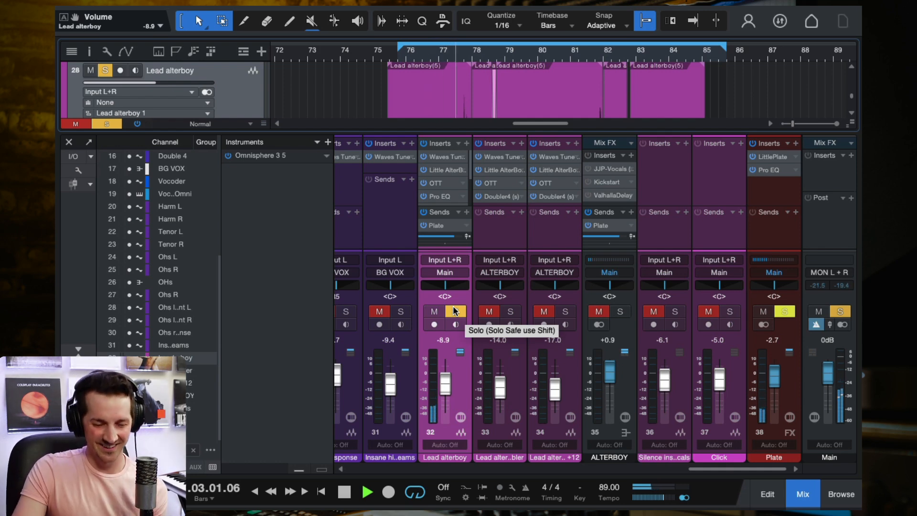
{"action": "left_click", "coordinate": [454, 311]}
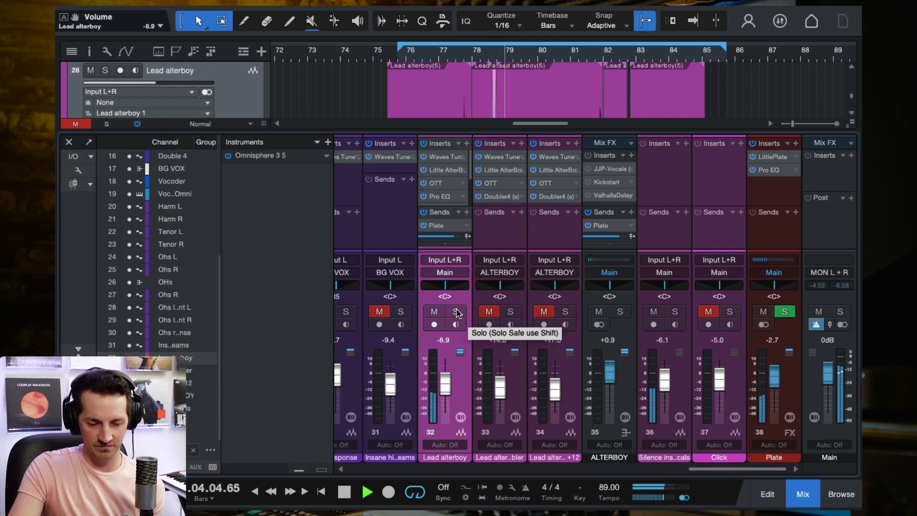
{"action": "key", "text": "space"}
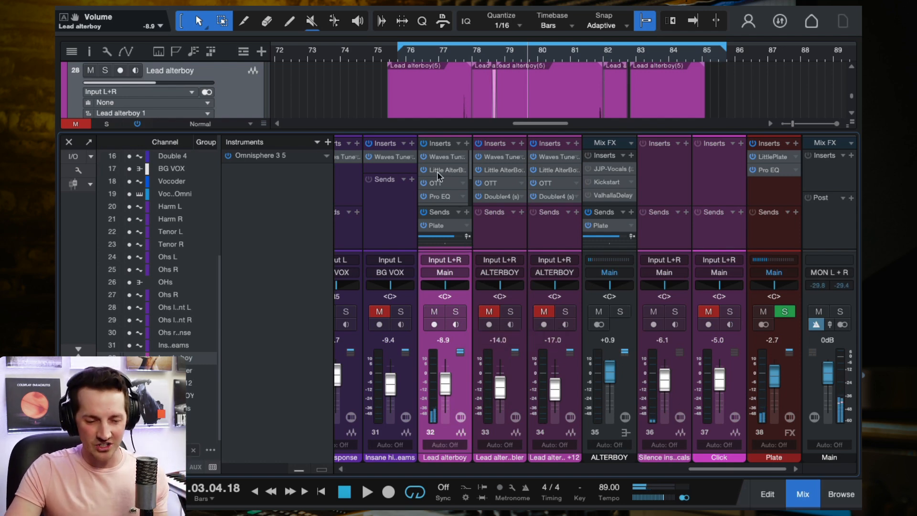
Step: Bypass every Lead alterboy insert except Waves Tune Real-Time and check that plug-in's Speed and Note Transition settings
{"action": "left_click", "coordinate": [423, 144]}
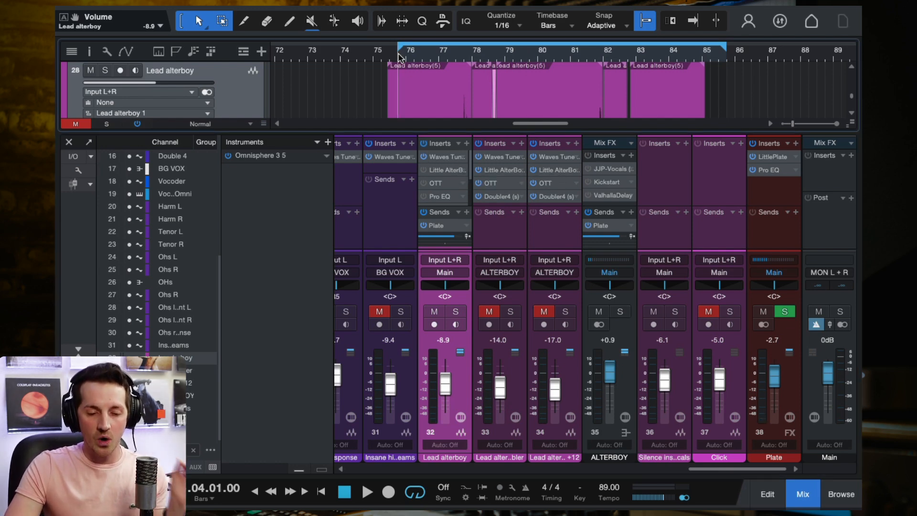
{"action": "left_click", "coordinate": [443, 157]}
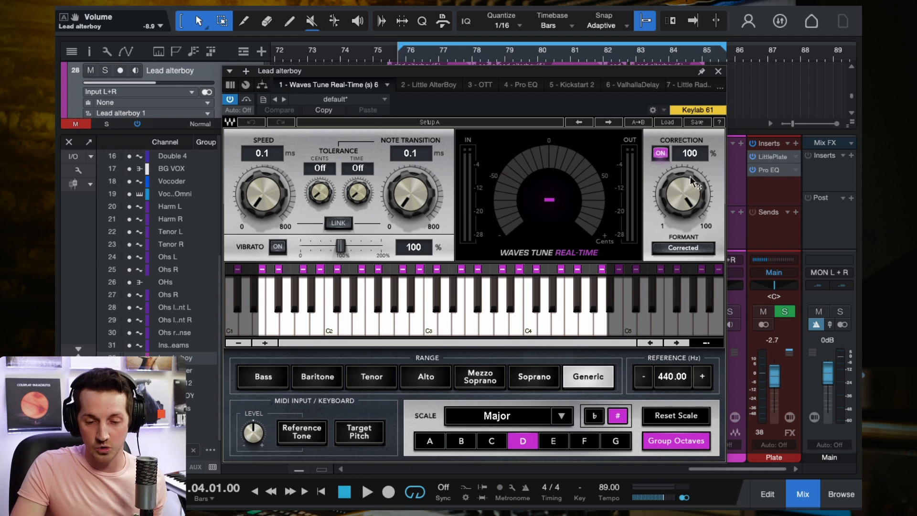
{"action": "left_click", "coordinate": [260, 196]}
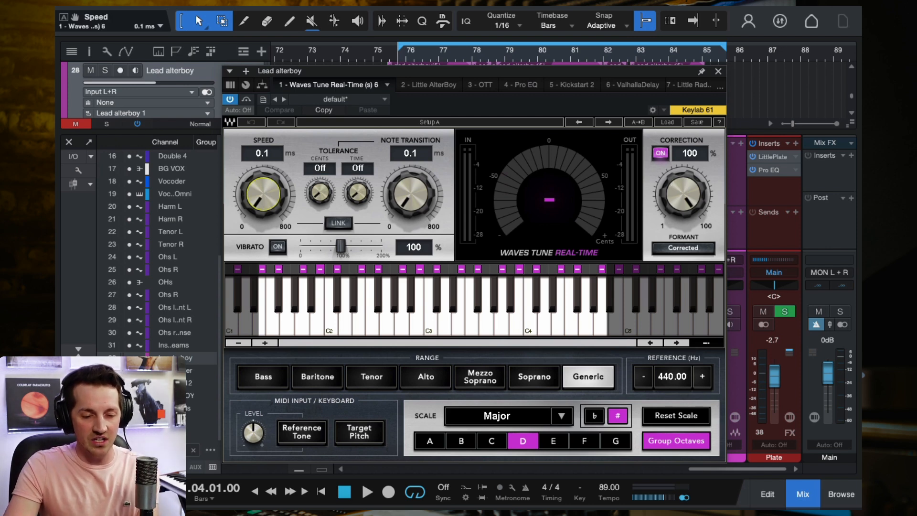
{"action": "left_click", "coordinate": [403, 210]}
Step: Play from the loop start, close the Waves Tune Real-Time window and solo Lead alterboy to hear the tuned vocal
{"action": "key", "text": "space"}
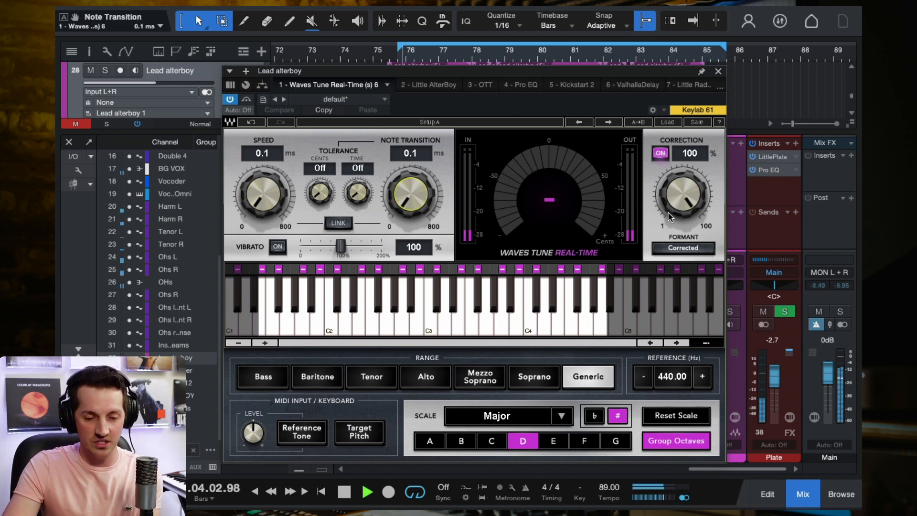
{"action": "key", "text": "Escape"}
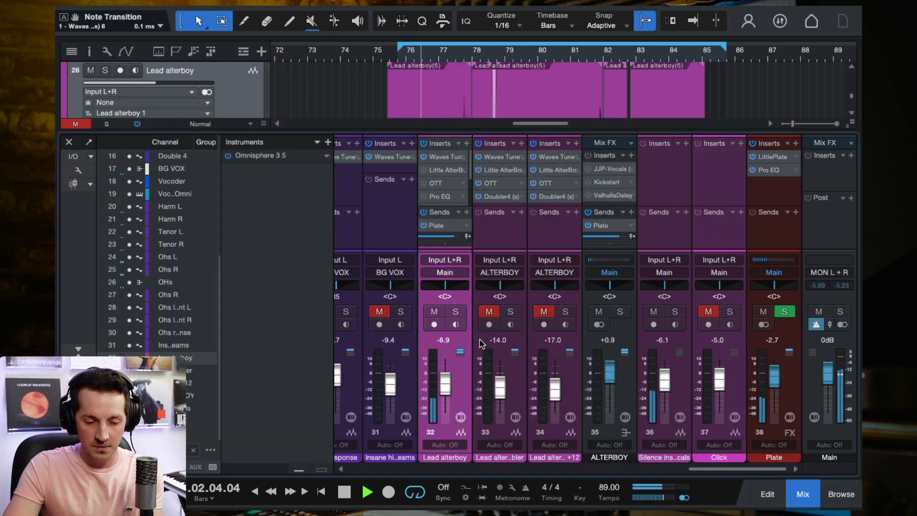
{"action": "left_click", "coordinate": [455, 313]}
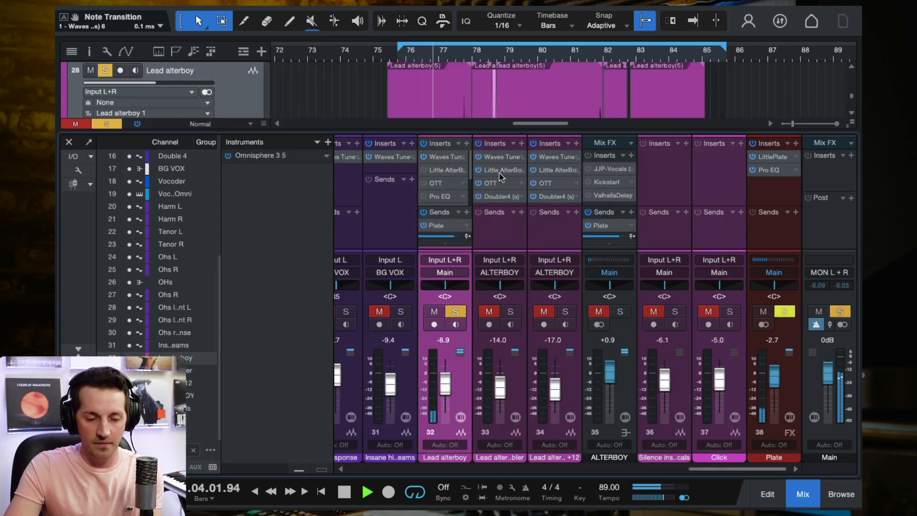
Step: Enable Little AlterBoy on Lead alterboy, check its Pitch and Formant settings, and solo the channel during playback to hear the effect
{"action": "left_click", "coordinate": [424, 170]}
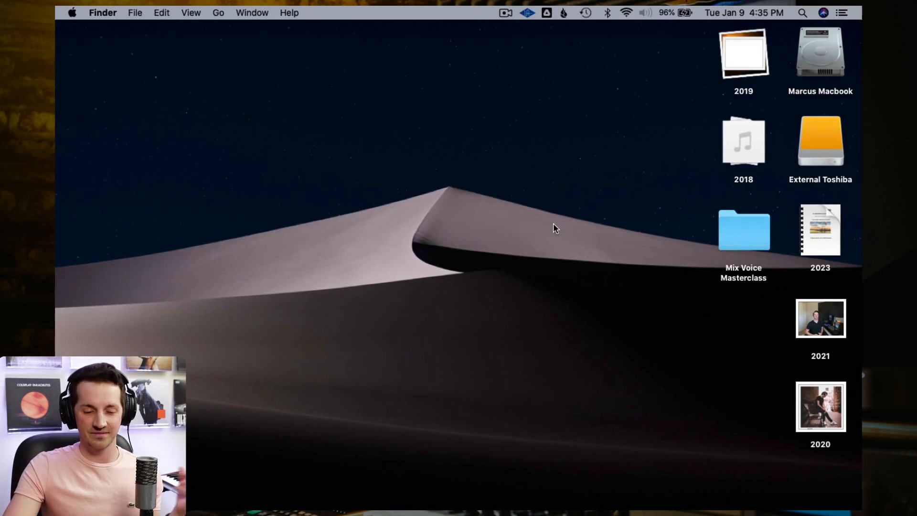
{"action": "mouse_move", "coordinate": [234, 512]}
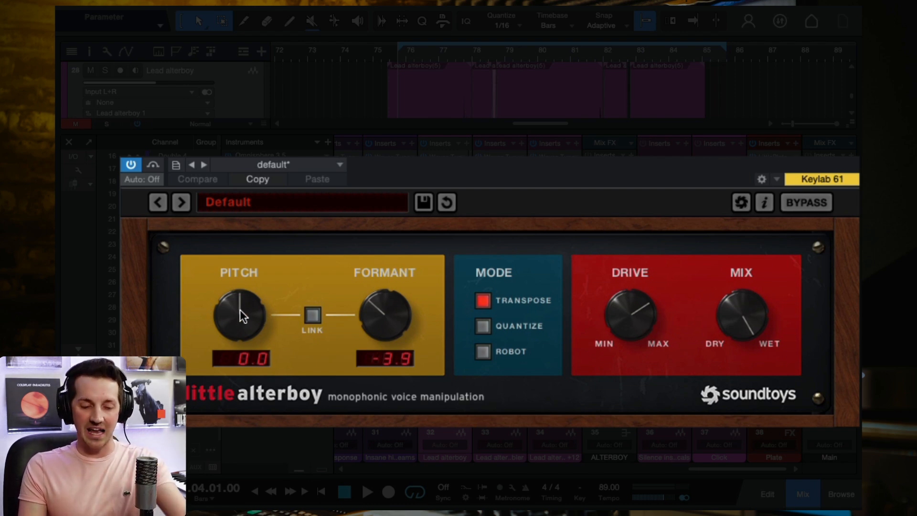
{"action": "left_click_drag", "start_coordinate": [243, 309], "coordinate": [259, 300]}
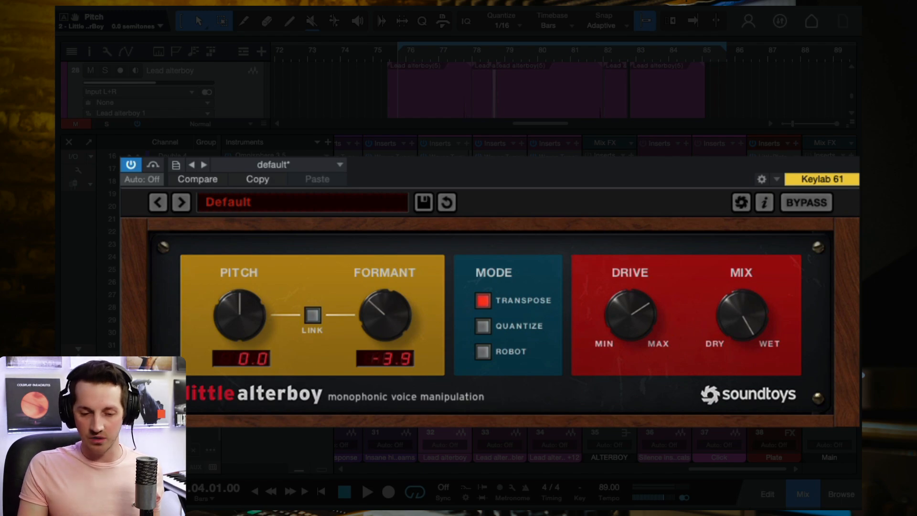
{"action": "key", "text": "space"}
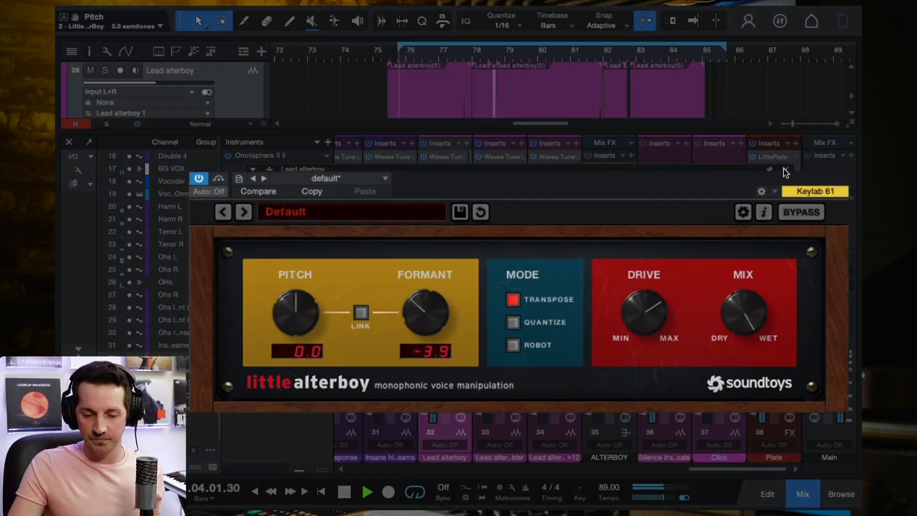
{"action": "left_click", "coordinate": [784, 170]}
{"action": "left_click", "coordinate": [456, 312]}
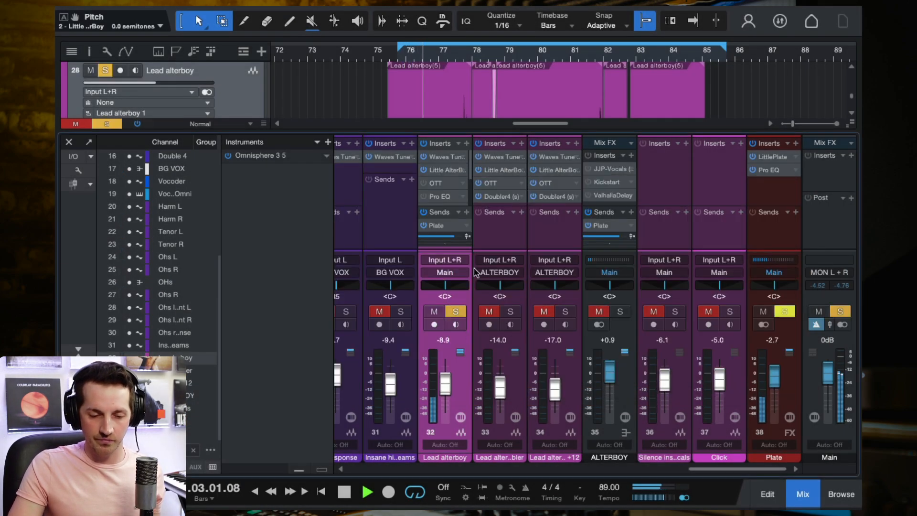
Step: Enable OTT on Lead alterboy and check the compressor's Depth and band settings
{"action": "scroll", "coordinate": [470, 183], "scroll_direction": "down", "scroll_amount": 3}
{"action": "scroll", "coordinate": [470, 183], "scroll_direction": "up", "scroll_amount": 3}
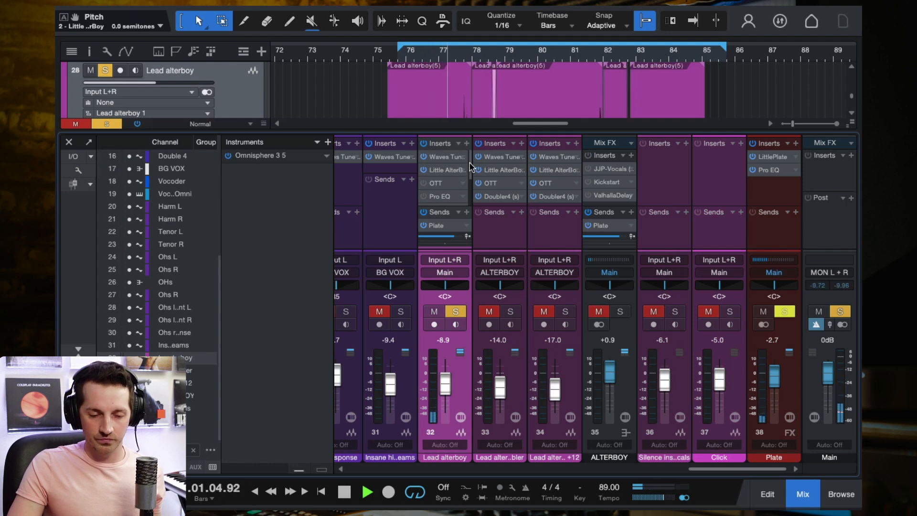
{"action": "left_click", "coordinate": [435, 184]}
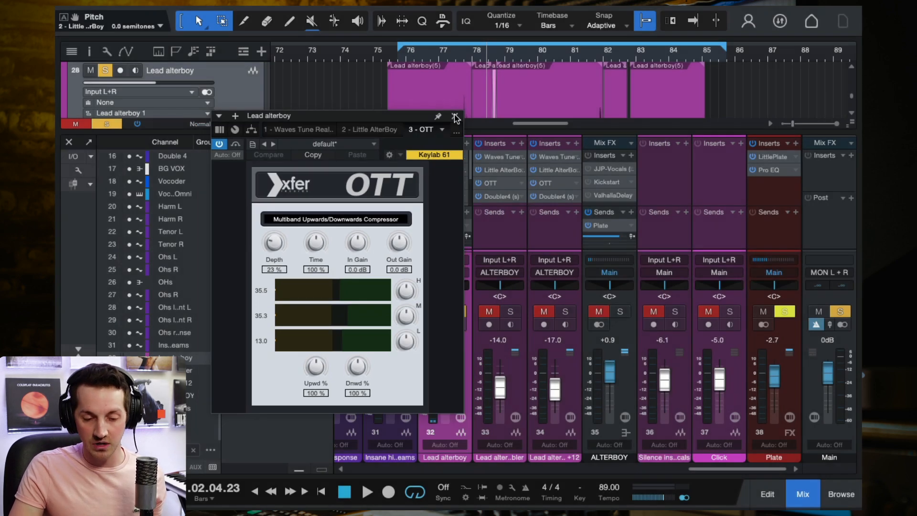
{"action": "left_click", "coordinate": [455, 117]}
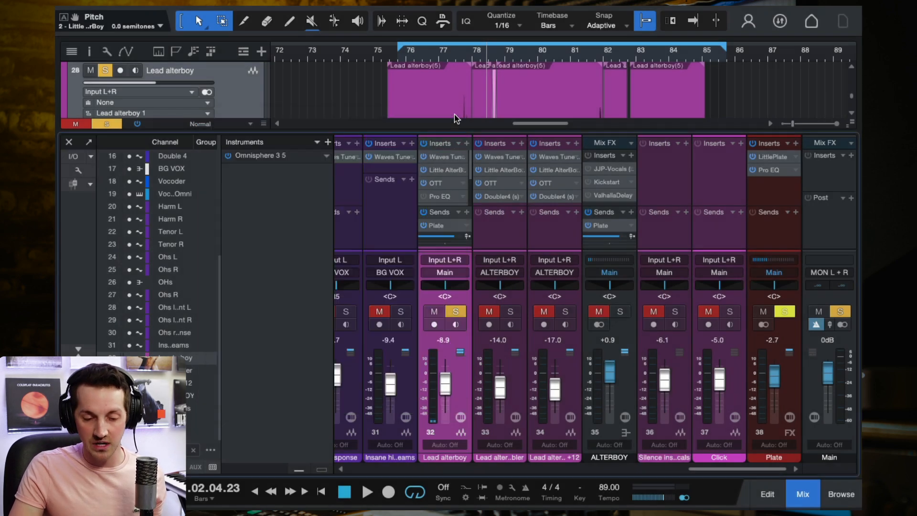
Step: Enable Pro EQ on Lead alterboy, check its curve, and play the soloed vocal with the EQ active
{"action": "left_click", "coordinate": [439, 197]}
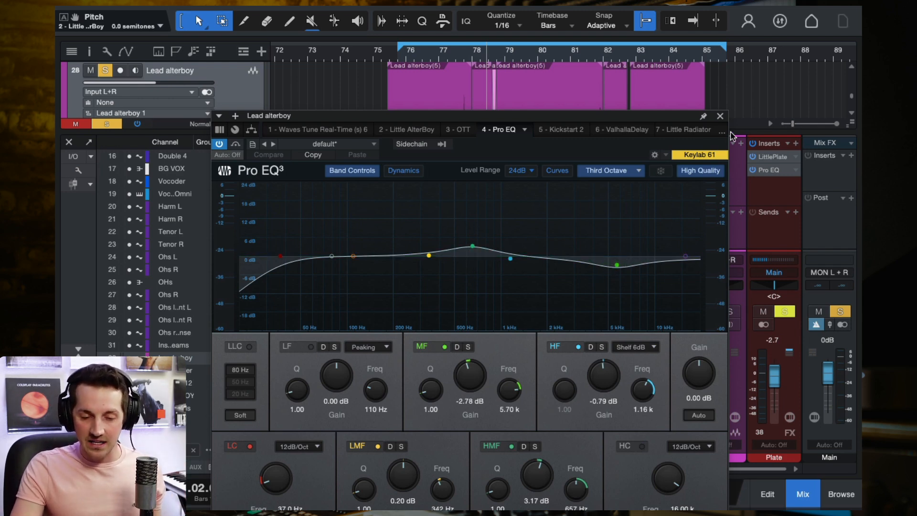
{"action": "key", "text": "space"}
{"action": "left_click", "coordinate": [720, 116]}
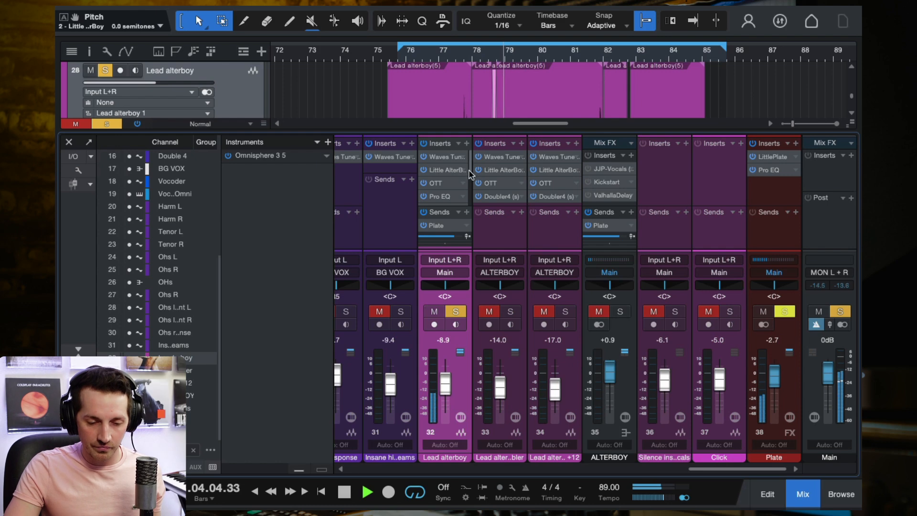
{"action": "key", "text": "space"}
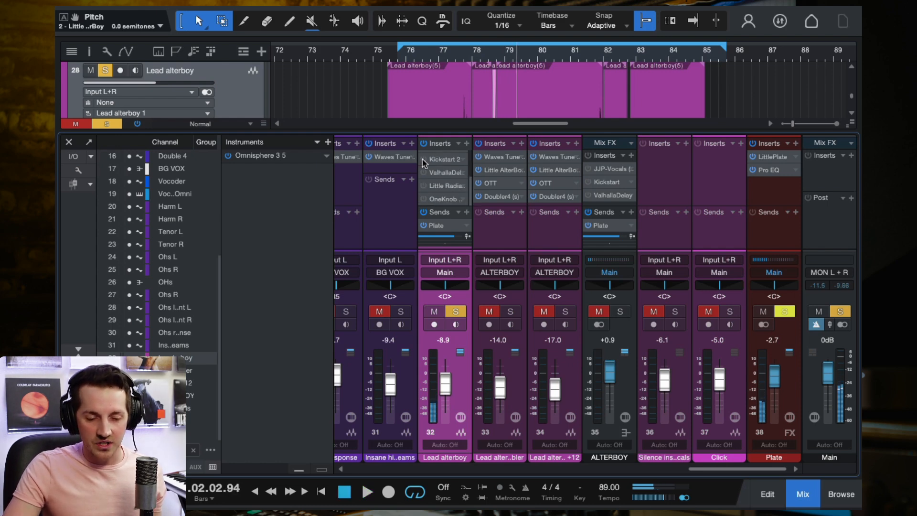
Step: Enable Kickstart 2 on Lead alterboy, check its 1/4 ducking curve and Mix amount, and audition the pumping on the vocal
{"action": "scroll", "coordinate": [470, 191], "scroll_direction": "up", "scroll_amount": 1}
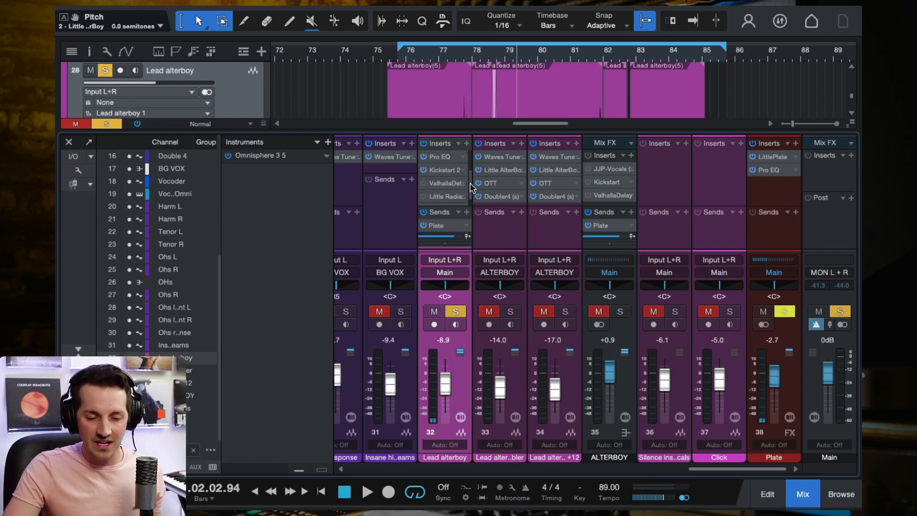
{"action": "left_click", "coordinate": [439, 173]}
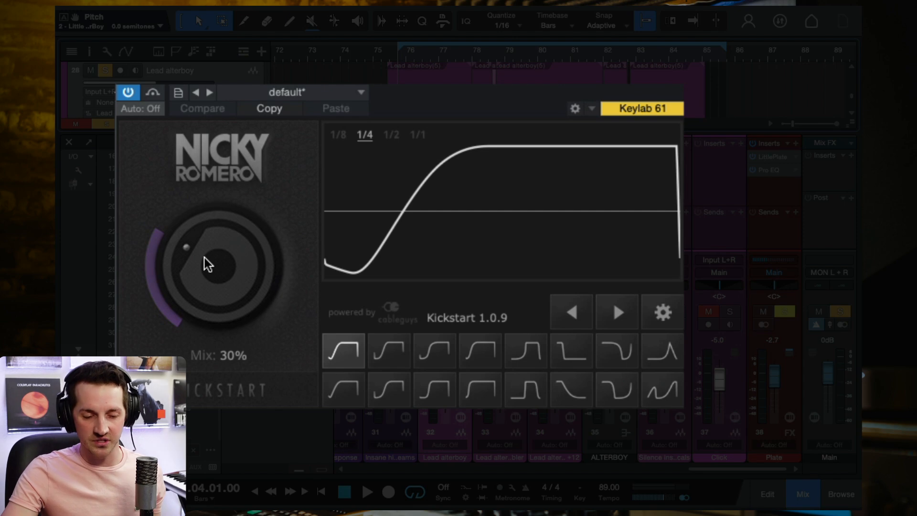
{"action": "key", "text": "space"}
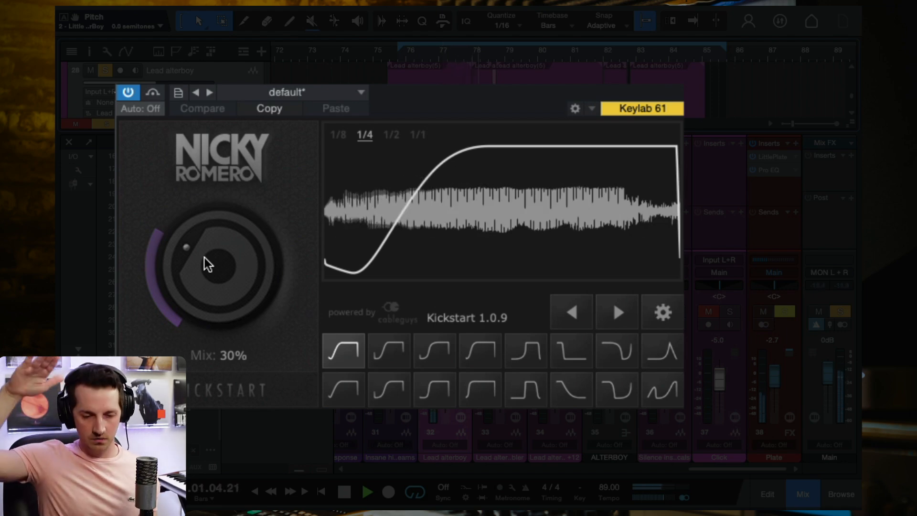
{"action": "key", "text": "space"}
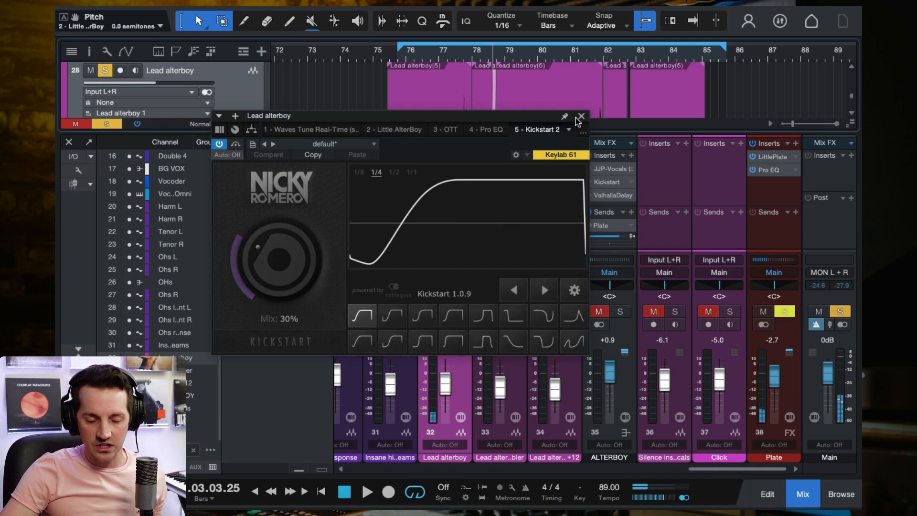
{"action": "left_click", "coordinate": [581, 116]}
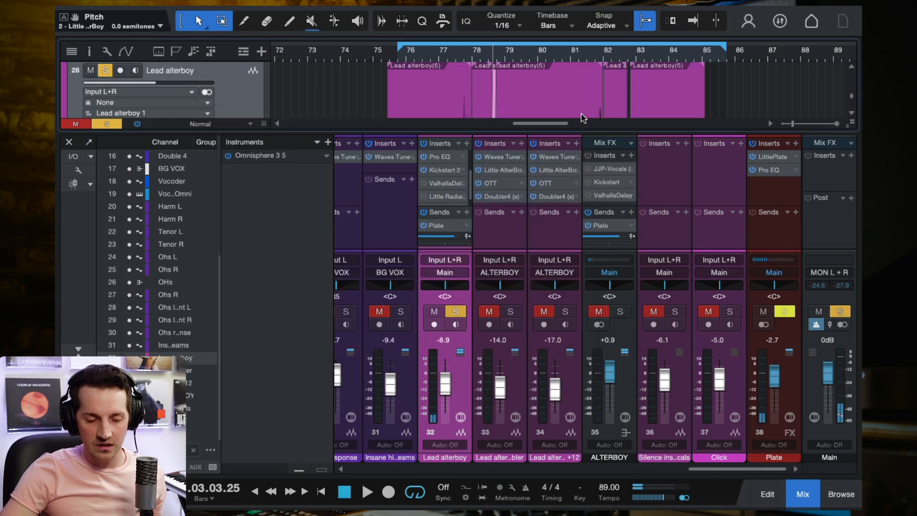
Step: Enable ValhallaDelay on Lead alterboy, audition the delayed vocal and review the delay's settings
{"action": "left_click", "coordinate": [436, 185]}
{"action": "key", "text": "space"}
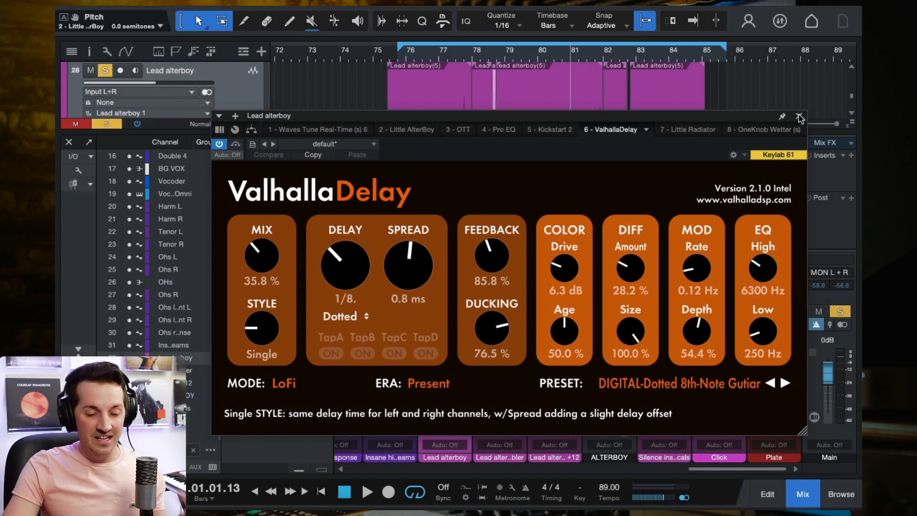
{"action": "left_click", "coordinate": [800, 118]}
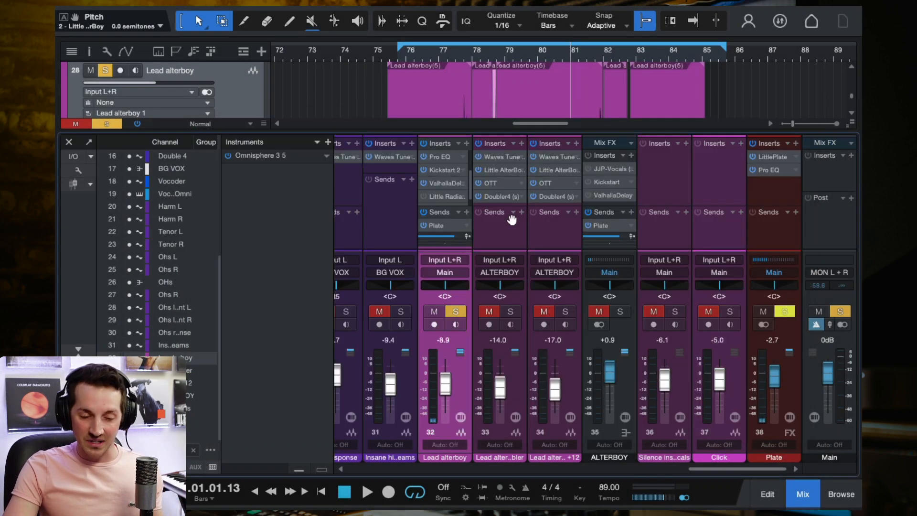
Step: Enable Little Radiator on Lead alterboy, check its Heat and Mix controls, and play the vocal through it
{"action": "left_click", "coordinate": [440, 197]}
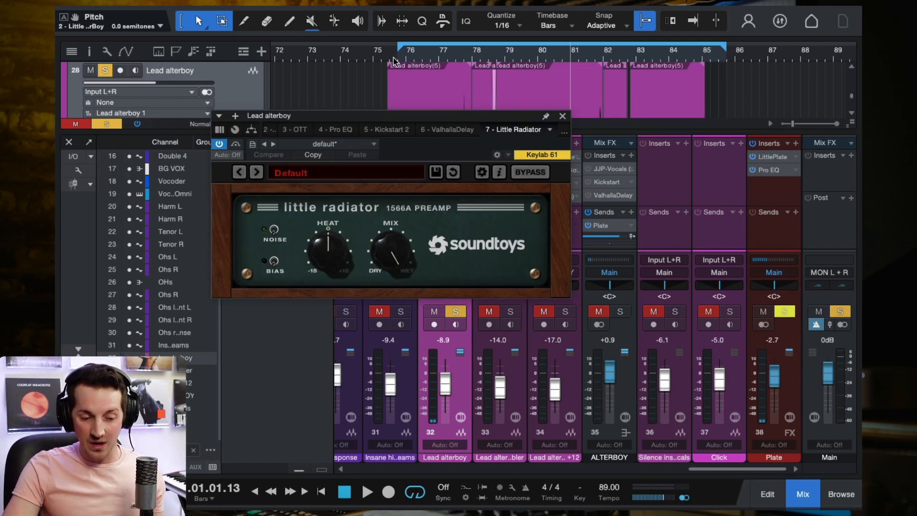
{"action": "key", "text": "space"}
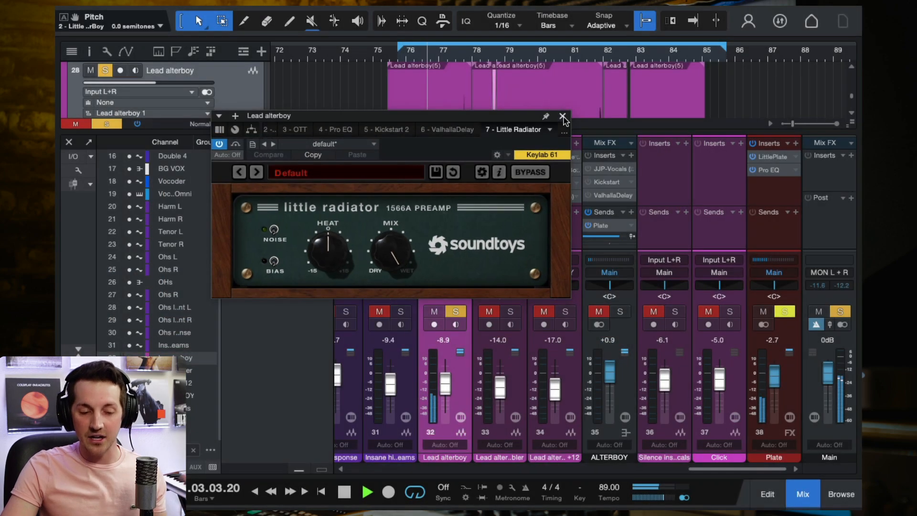
{"action": "left_click", "coordinate": [564, 116]}
{"action": "scroll", "coordinate": [469, 201], "scroll_direction": "down", "scroll_amount": 1}
{"action": "key", "text": "space"}
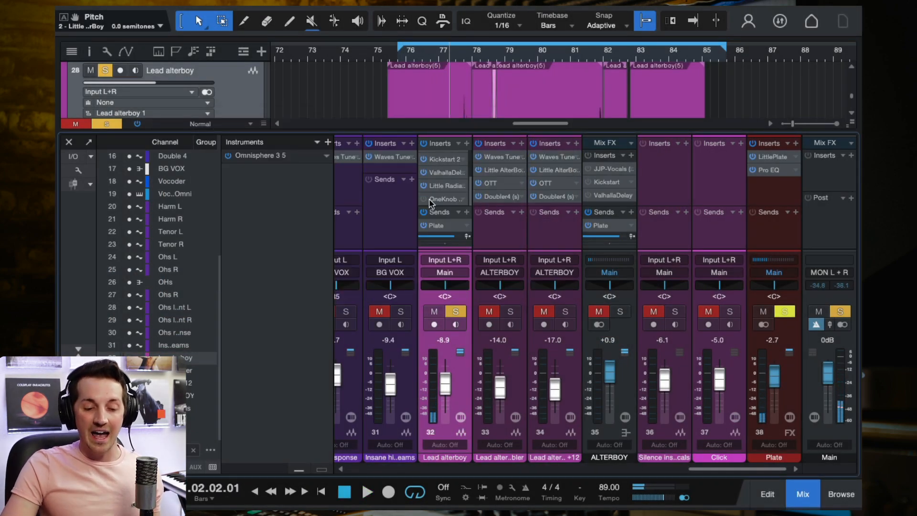
Step: Enable OneKnob Wetter on Lead alterboy and set its knob to 6.1 while auditioning the vocal
{"action": "left_click", "coordinate": [445, 199]}
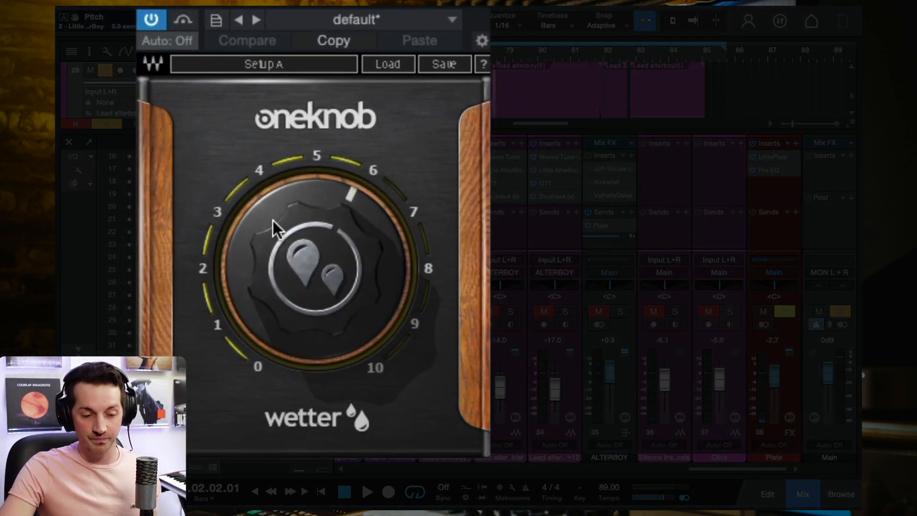
{"action": "key", "text": "space"}
{"action": "left_click_drag", "start_coordinate": [335, 267], "coordinate": [325, 232]}
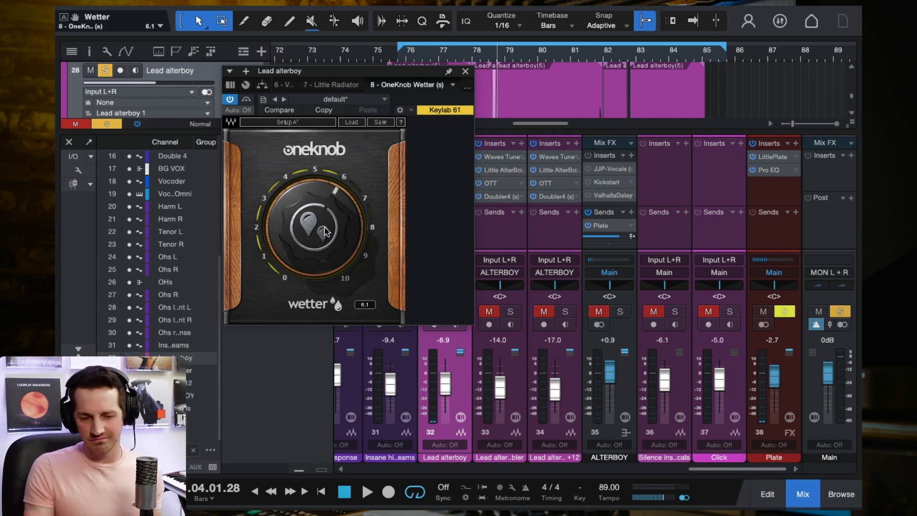
{"action": "left_click", "coordinate": [466, 72]}
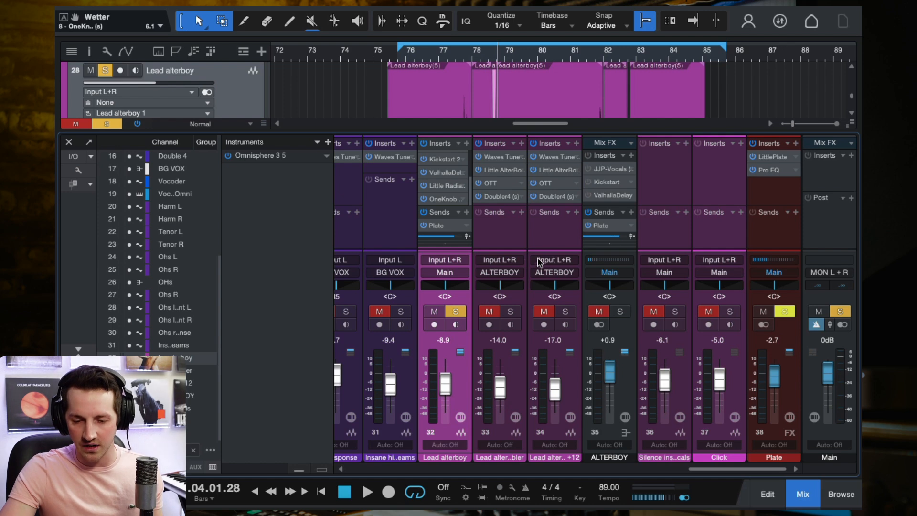
Step: Check Little Plate's settings on the Plate channel, and compare Lead alterboy with its Plate send muted and active
{"action": "left_click", "coordinate": [768, 156]}
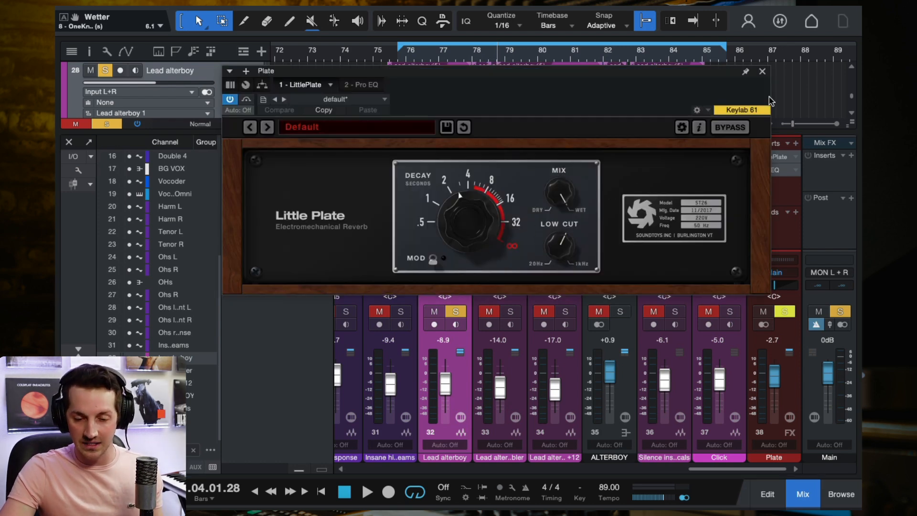
{"action": "left_click", "coordinate": [763, 72]}
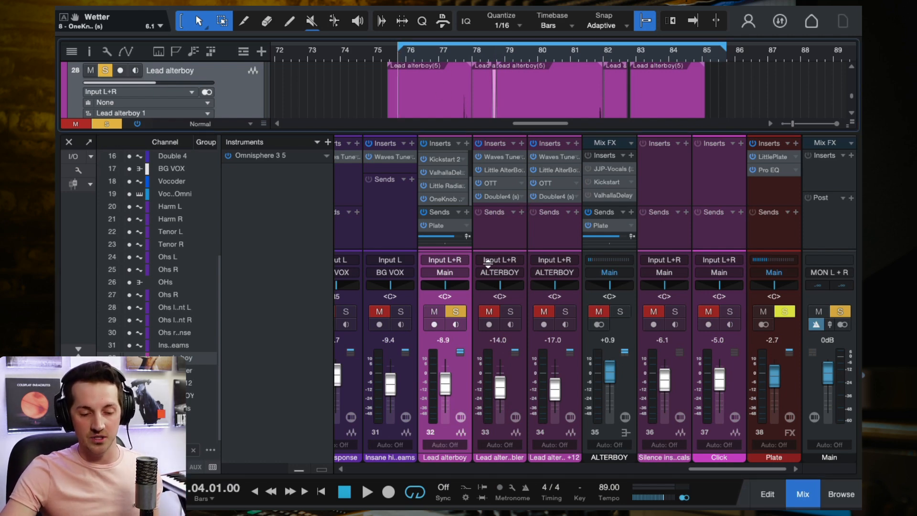
{"action": "left_click", "coordinate": [424, 225]}
{"action": "key", "text": "space"}
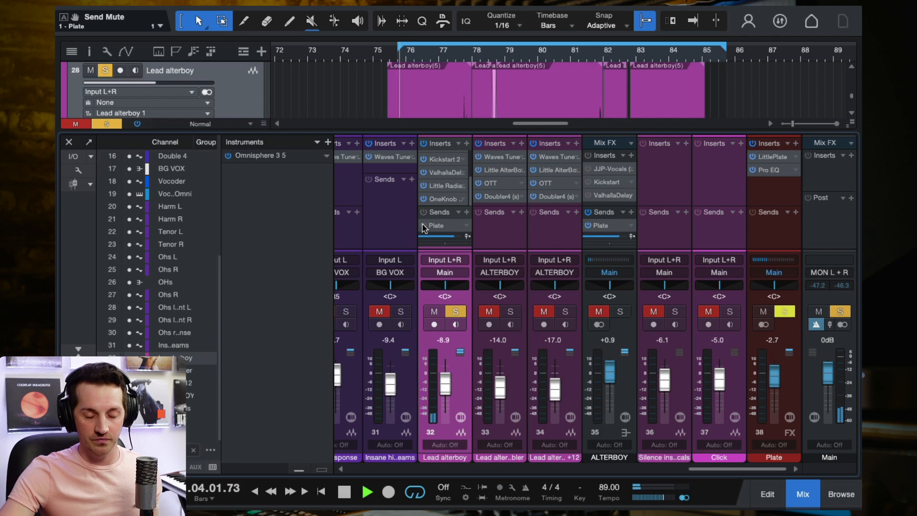
{"action": "left_click", "coordinate": [424, 225]}
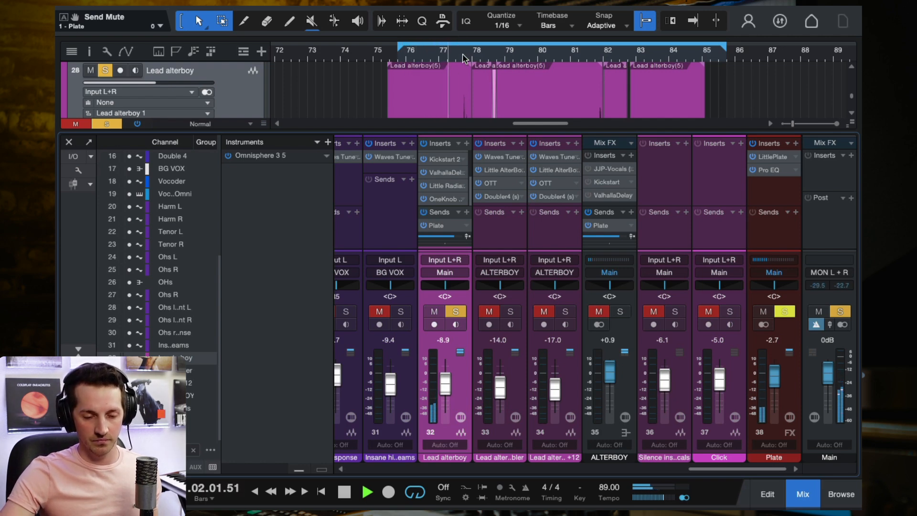
Step: Unsolo Lead alterboy to hear the fully processed vocal in the mix, and fine-tune its fader
{"action": "left_click", "coordinate": [457, 312]}
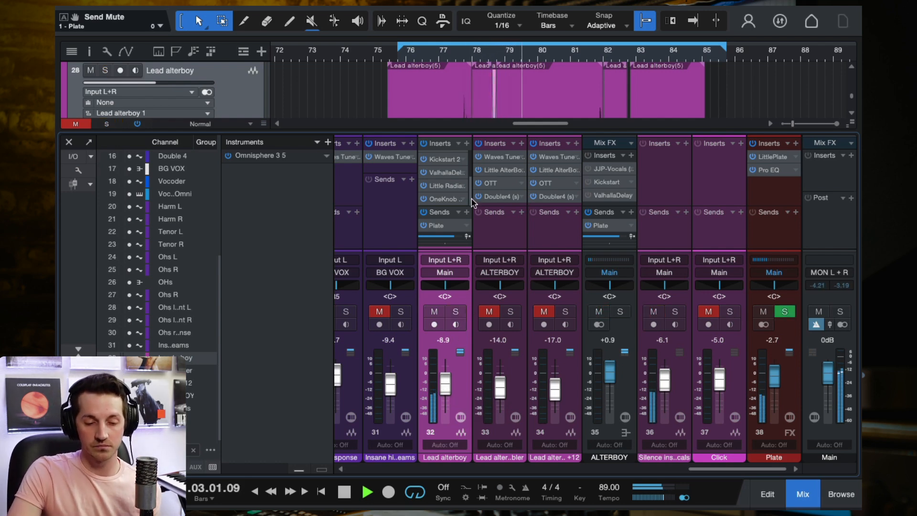
{"action": "scroll", "coordinate": [473, 204], "scroll_direction": "up", "scroll_amount": 3}
{"action": "left_click_drag", "start_coordinate": [444, 381], "coordinate": [443, 382]}
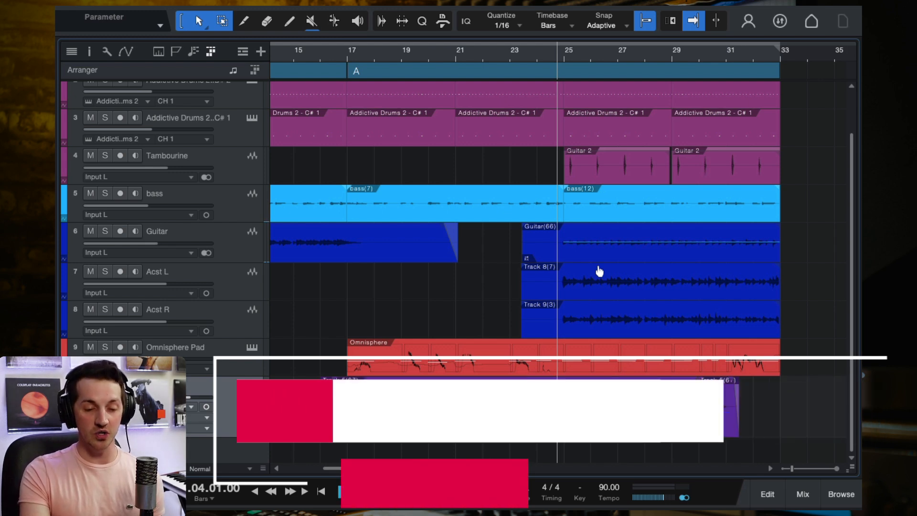
Step: Look over the next song's arrangement from Master to the purple vocal track, and play it from just before bar 25
{"action": "scroll", "coordinate": [600, 271], "scroll_direction": "up", "scroll_amount": 2}
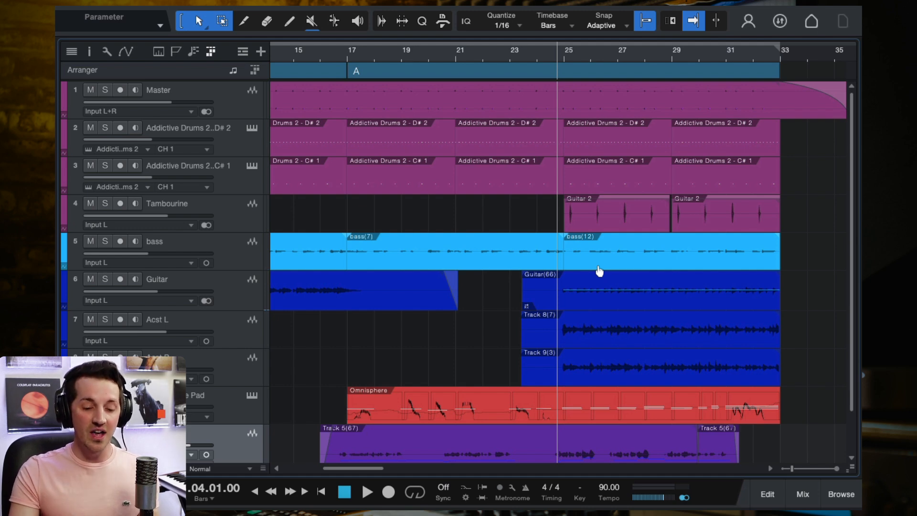
{"action": "scroll", "coordinate": [600, 271], "scroll_direction": "down", "scroll_amount": 2}
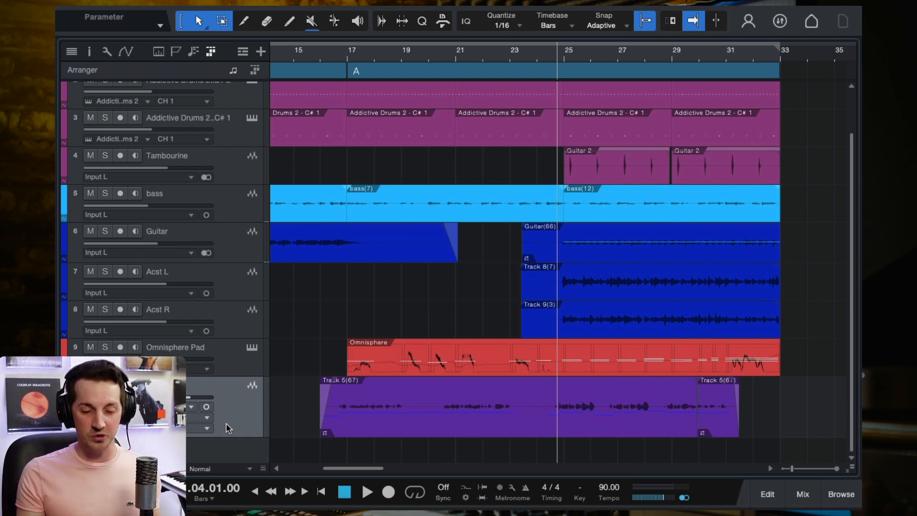
{"action": "scroll", "coordinate": [311, 371], "scroll_direction": "up", "scroll_amount": 1}
{"action": "scroll", "coordinate": [478, 386], "scroll_direction": "down", "scroll_amount": 1}
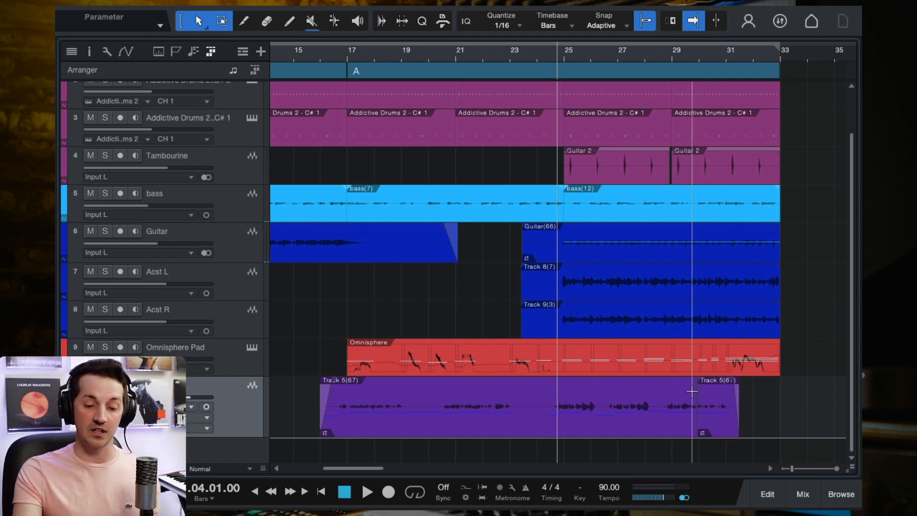
{"action": "key", "text": "space"}
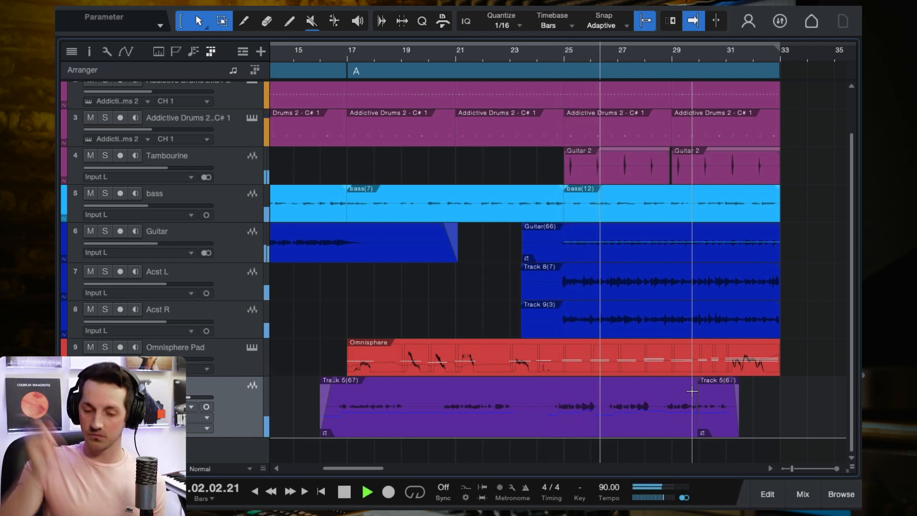
{"action": "key", "text": "space"}
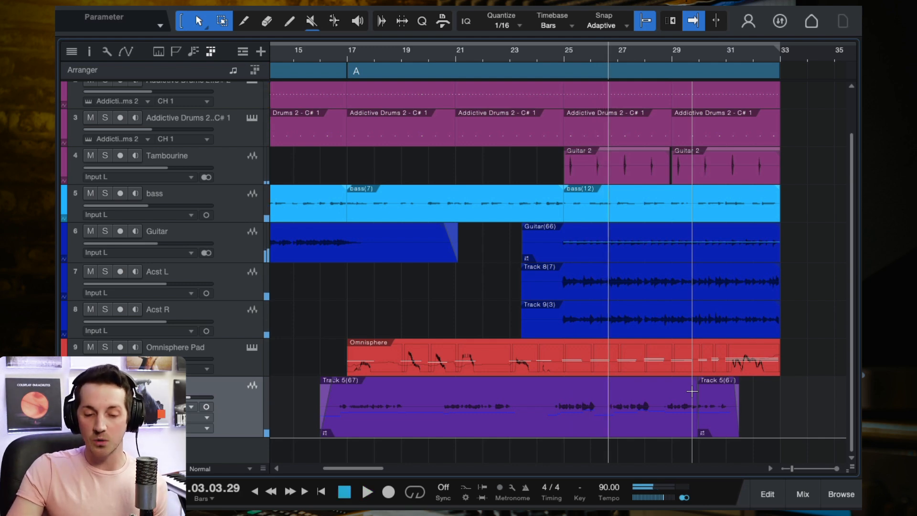
Step: Play the song from around bar 26 to hear the vocal and its delay in the mix
{"action": "left_click", "coordinate": [590, 57]}
{"action": "key", "text": "space"}
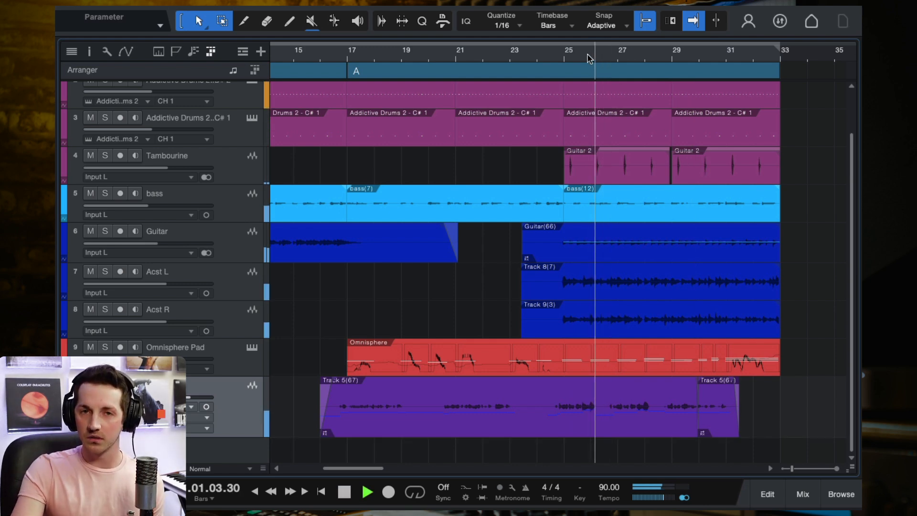
{"action": "key", "text": "space"}
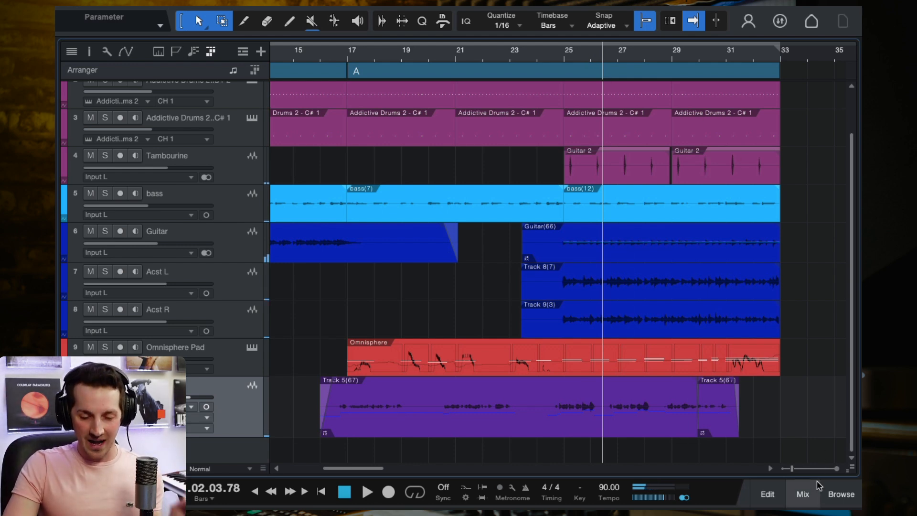
Step: Inspect LittleAlterBoy on the ValhallaDelay channel in the mixer, and play the song from just before bar 25 with the effect active
{"action": "left_click", "coordinate": [803, 494]}
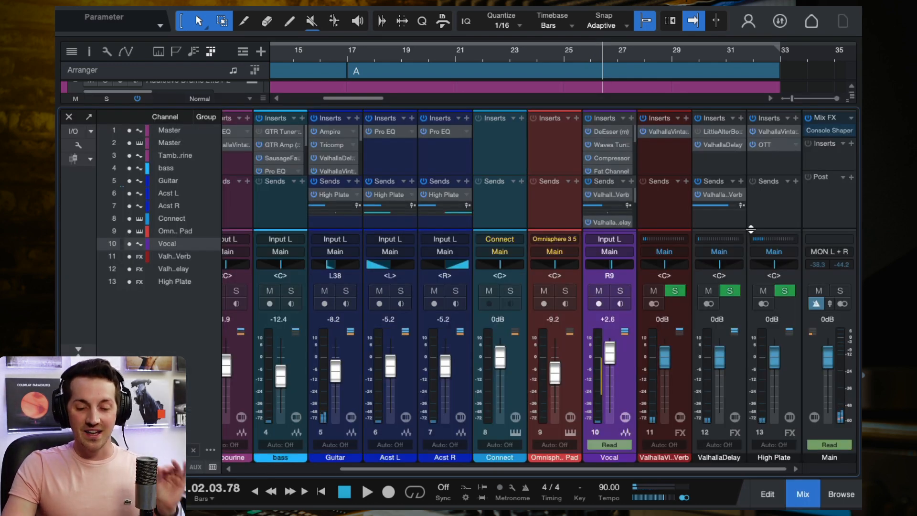
{"action": "left_click", "coordinate": [719, 171]}
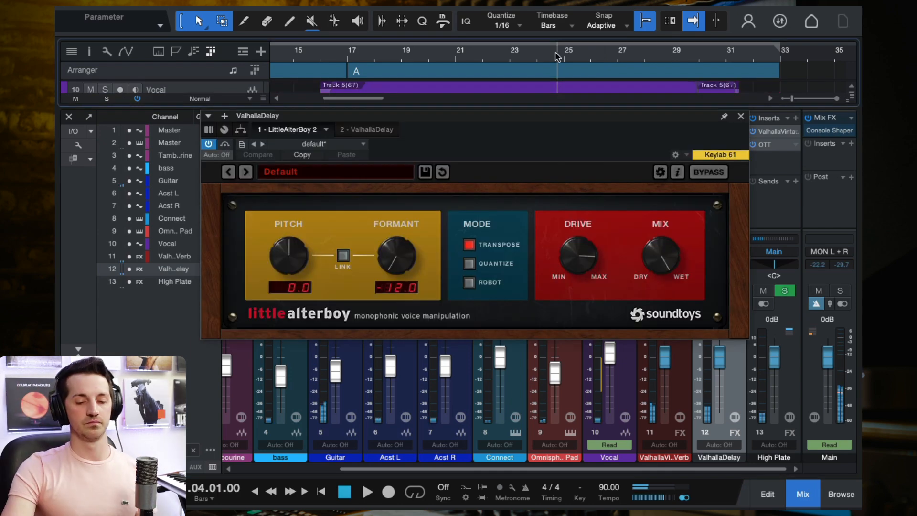
{"action": "key", "text": "space"}
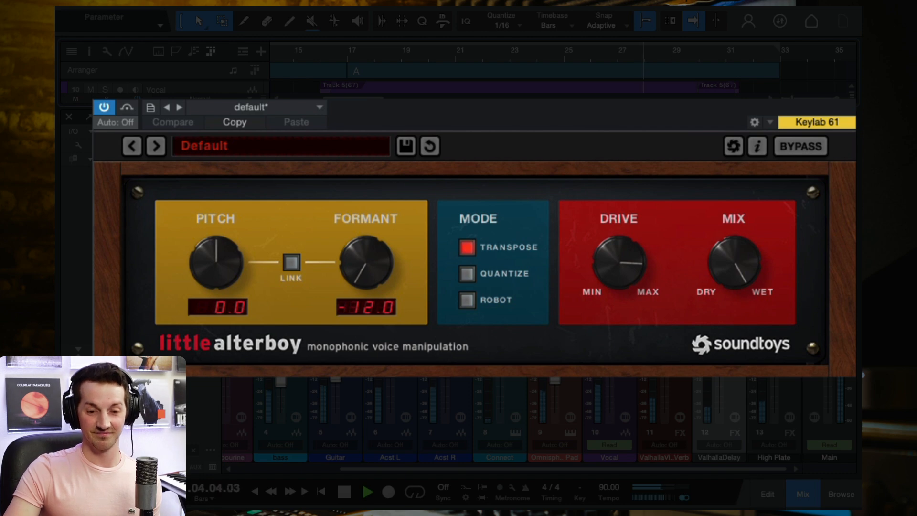
{"action": "key", "text": "space"}
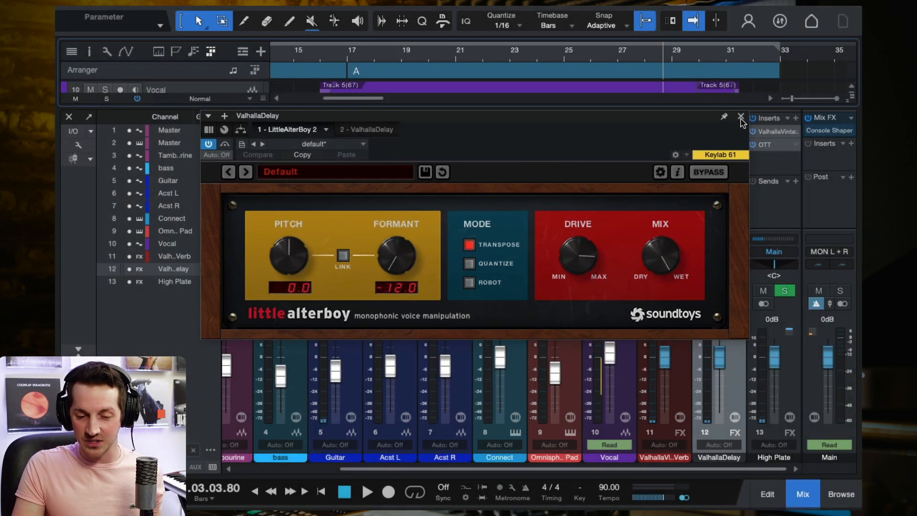
{"action": "left_click", "coordinate": [741, 117]}
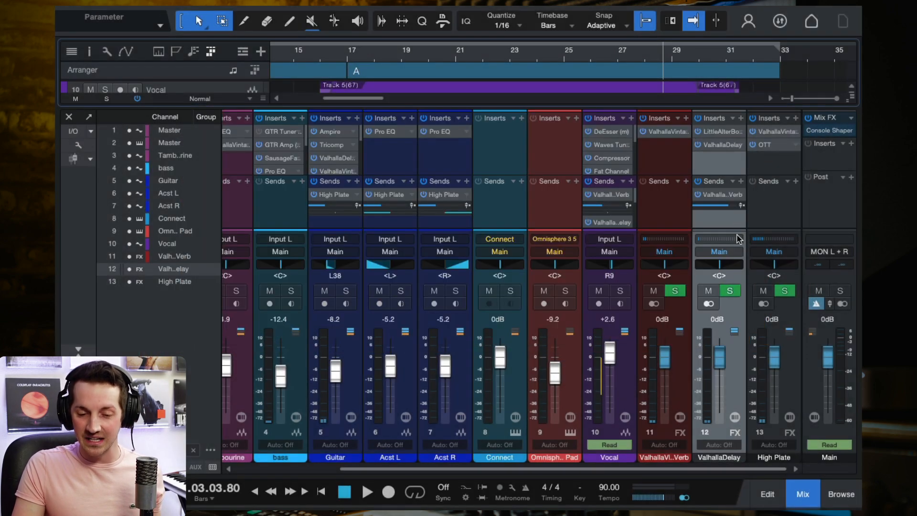
Step: Examine LittleAlterBoy's settings again and the ValhallaDelay plug-in's settings on the delay channel
{"action": "left_click", "coordinate": [724, 132]}
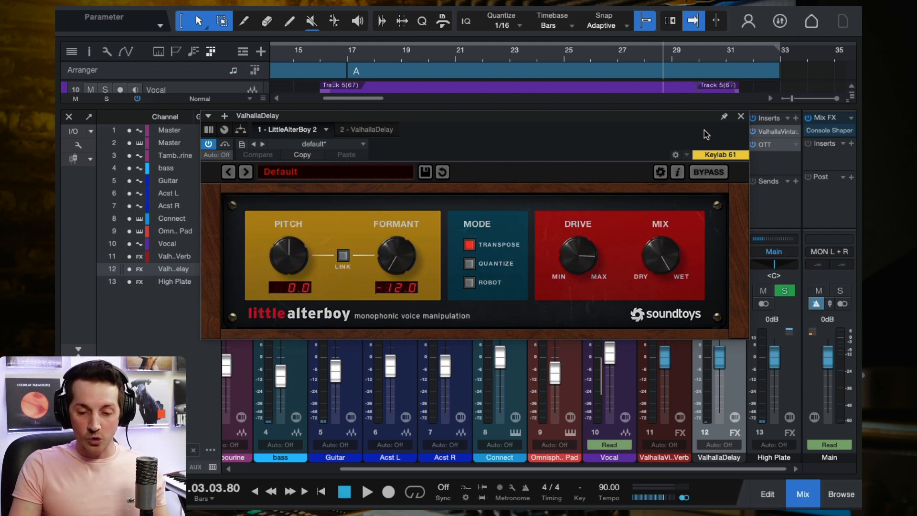
{"action": "left_click", "coordinate": [741, 117]}
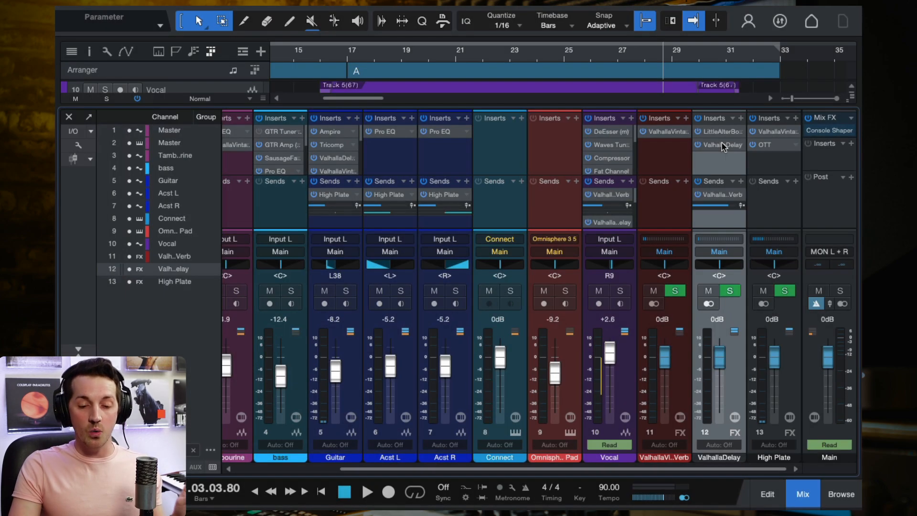
{"action": "left_click", "coordinate": [725, 146]}
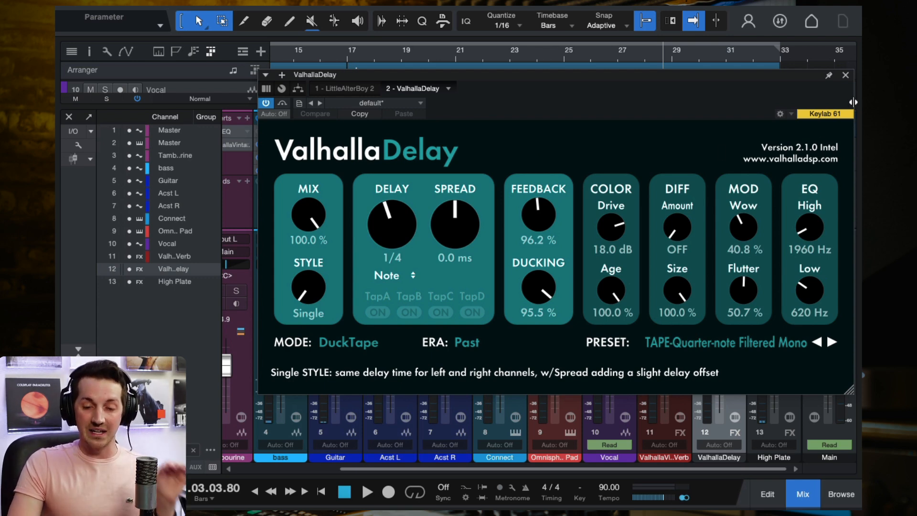
{"action": "left_click", "coordinate": [845, 75]}
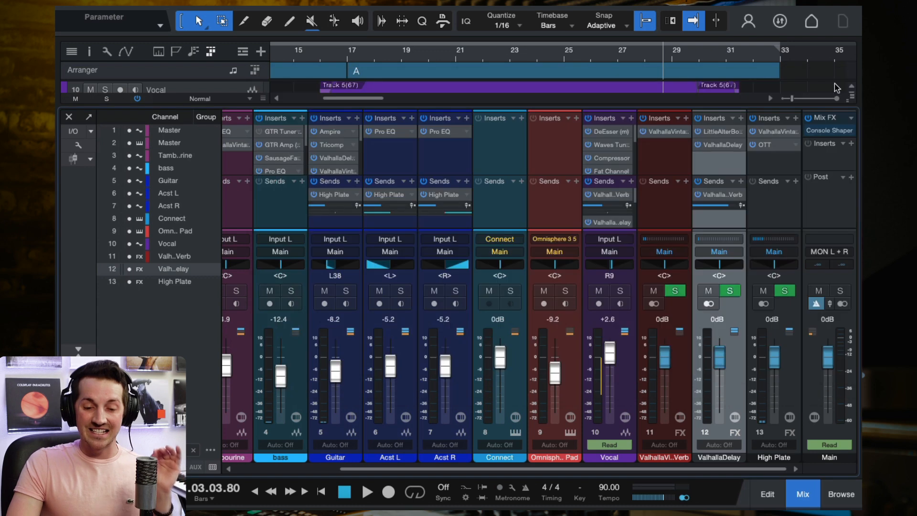
{"action": "left_click", "coordinate": [718, 144]}
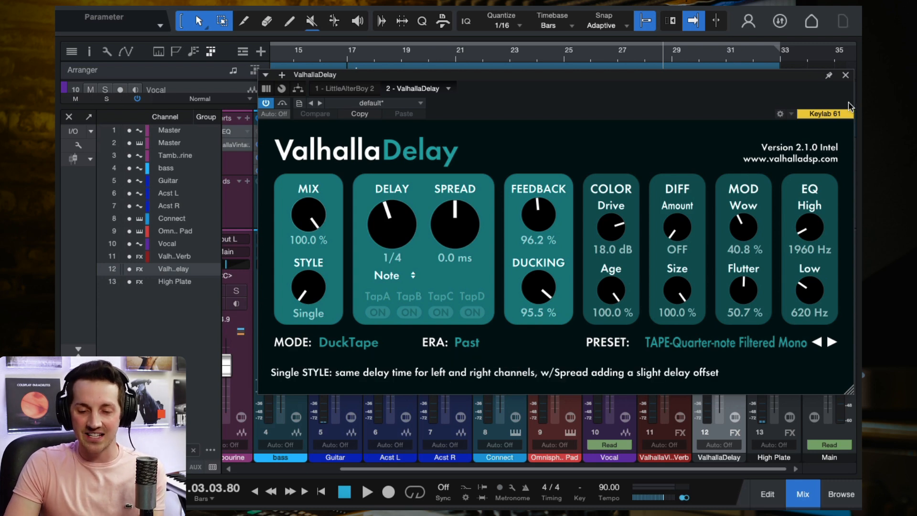
{"action": "left_click", "coordinate": [845, 75]}
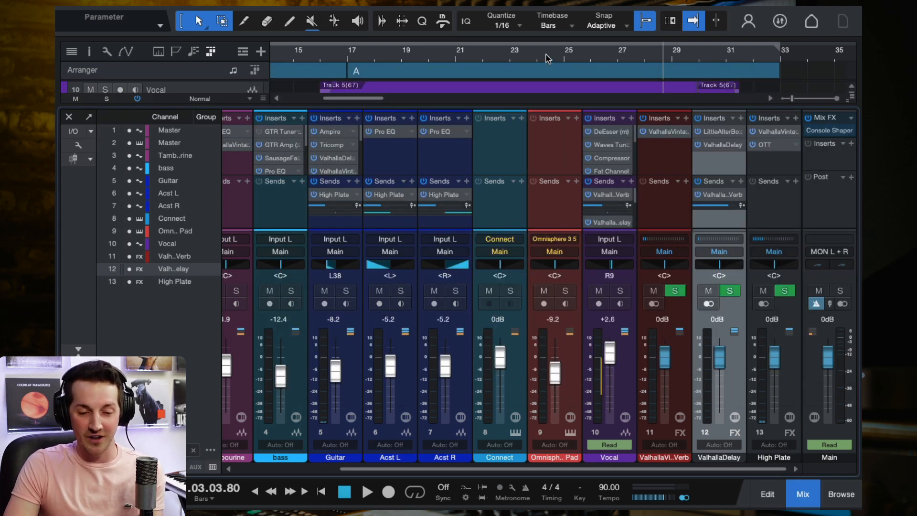
Step: Lower the ValhallaDelay channel's fader to -7.5 dB while auditioning the song from about bar 23
{"action": "left_click", "coordinate": [565, 57]}
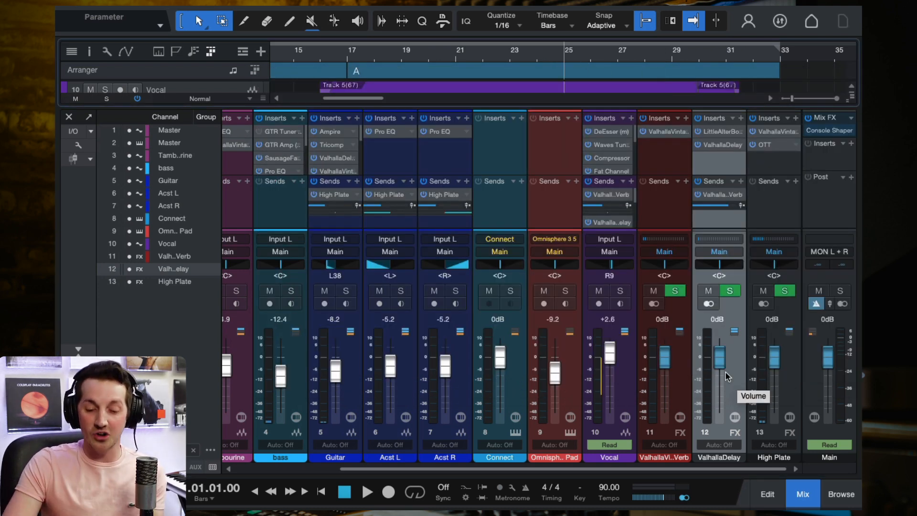
{"action": "left_click_drag", "start_coordinate": [719, 359], "coordinate": [718, 367]}
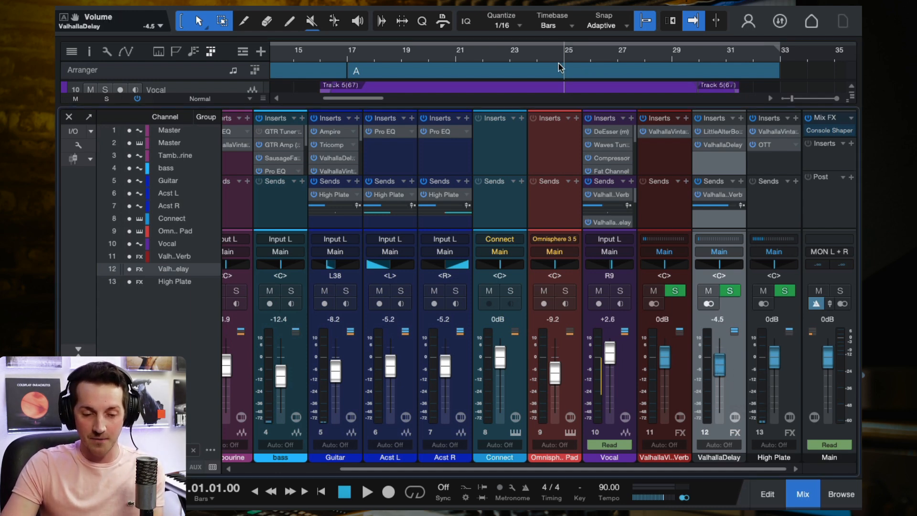
{"action": "left_click", "coordinate": [507, 57]}
{"action": "key", "text": "space"}
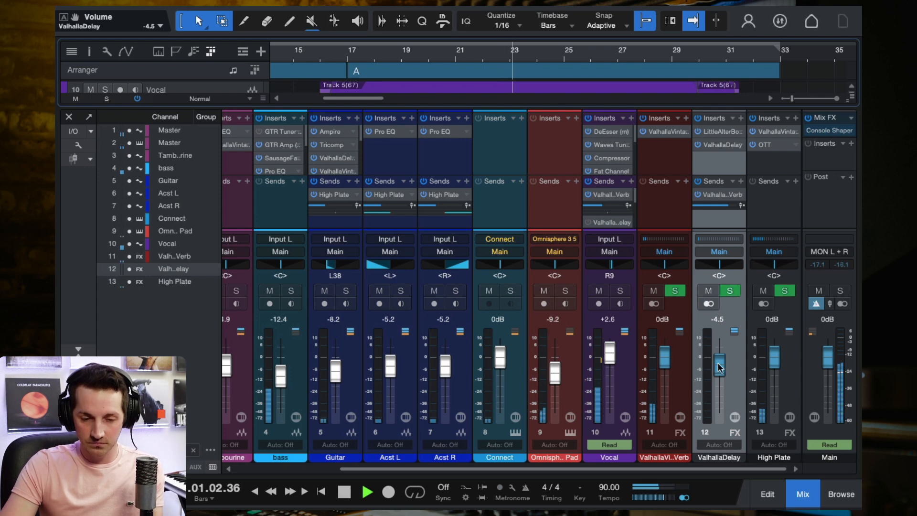
{"action": "left_click_drag", "start_coordinate": [719, 367], "coordinate": [720, 365]}
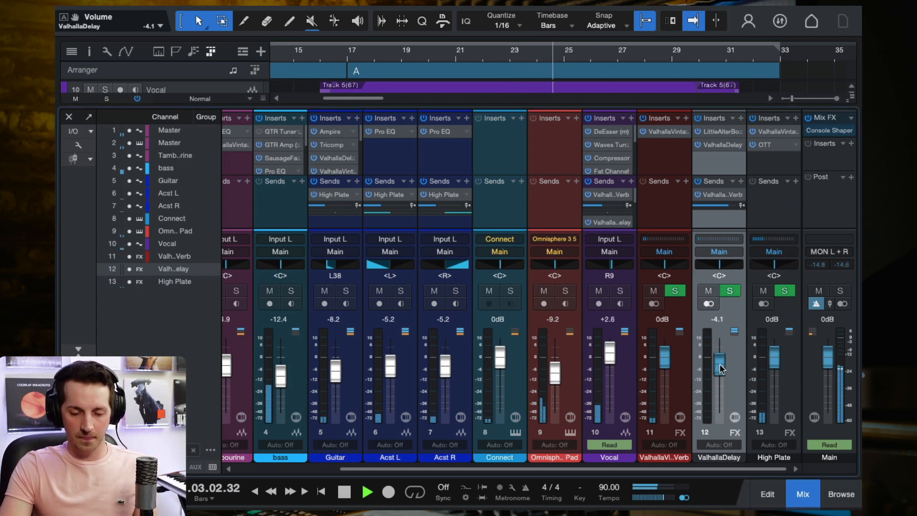
{"action": "left_click_drag", "start_coordinate": [721, 369], "coordinate": [721, 373]}
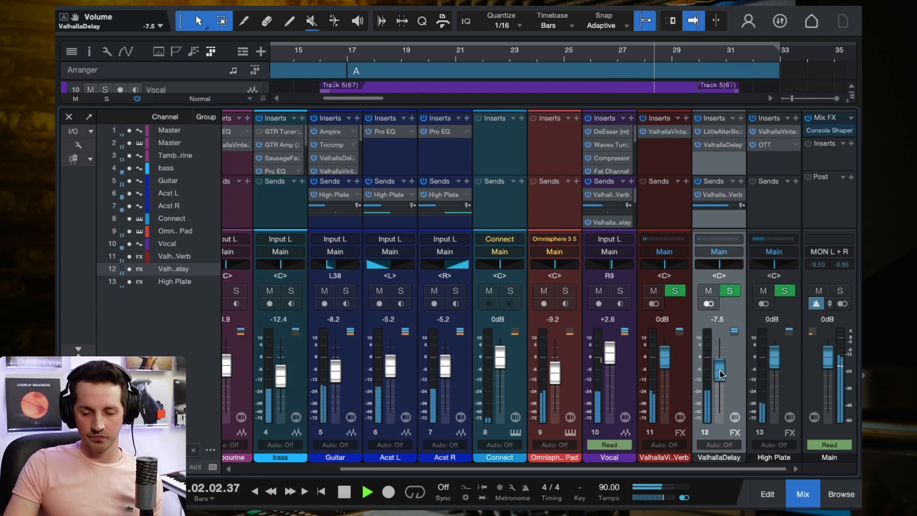
{"action": "key", "text": "space"}
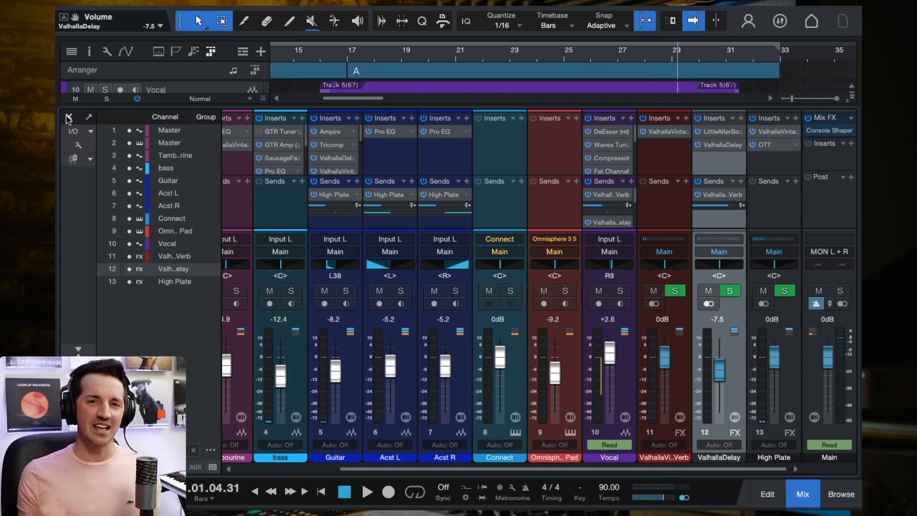